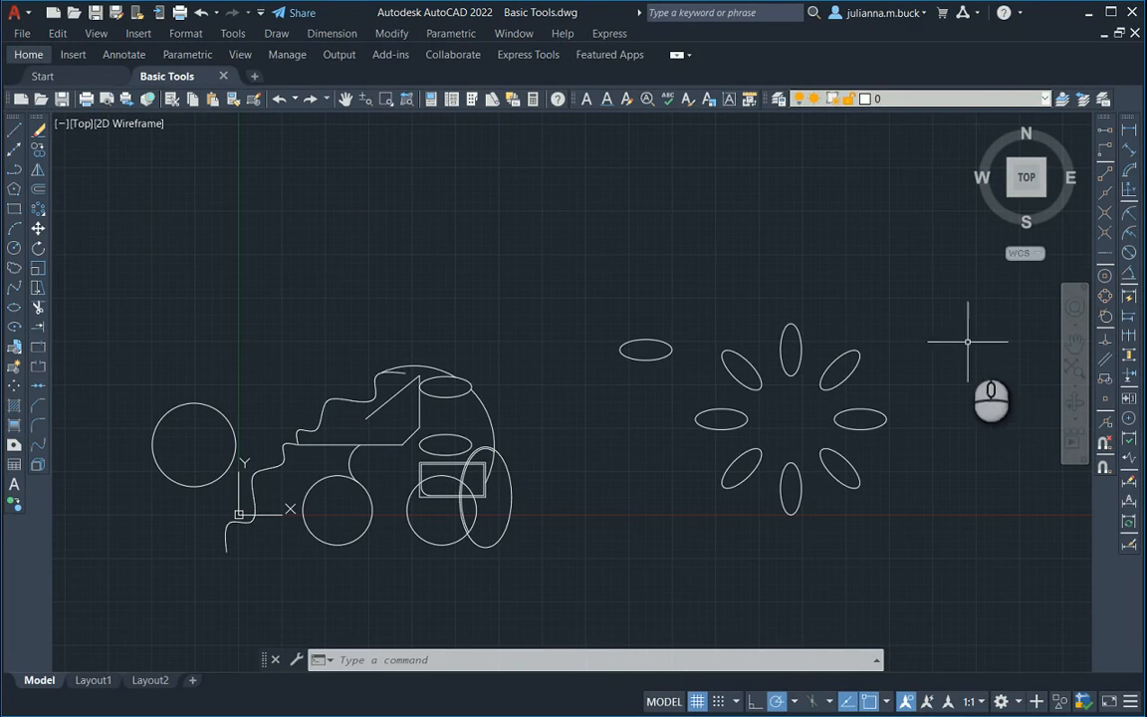
Add a linear dimension to the long horizontal line of the car body, placing the dimension line just above it.
click(1130, 132)
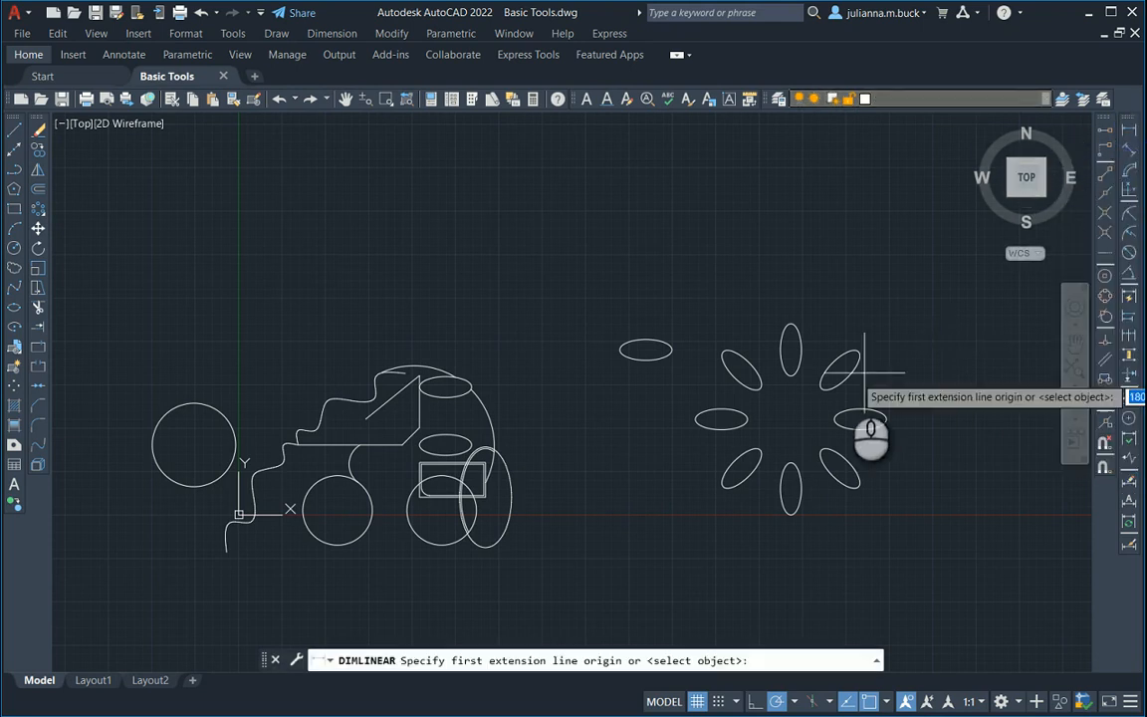
mouse_move(615, 425)
middle_down()
mouse_move(597, 468)
mouse_move(699, 351)
middle_up()
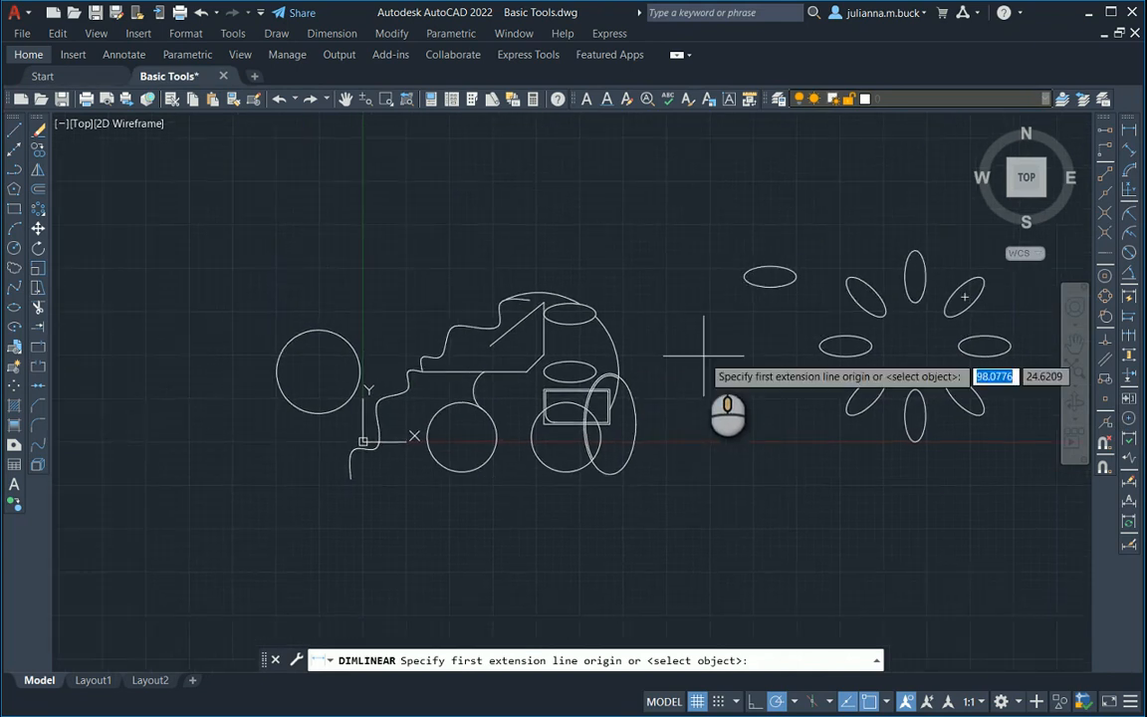
scroll(458, 389, down, 2)
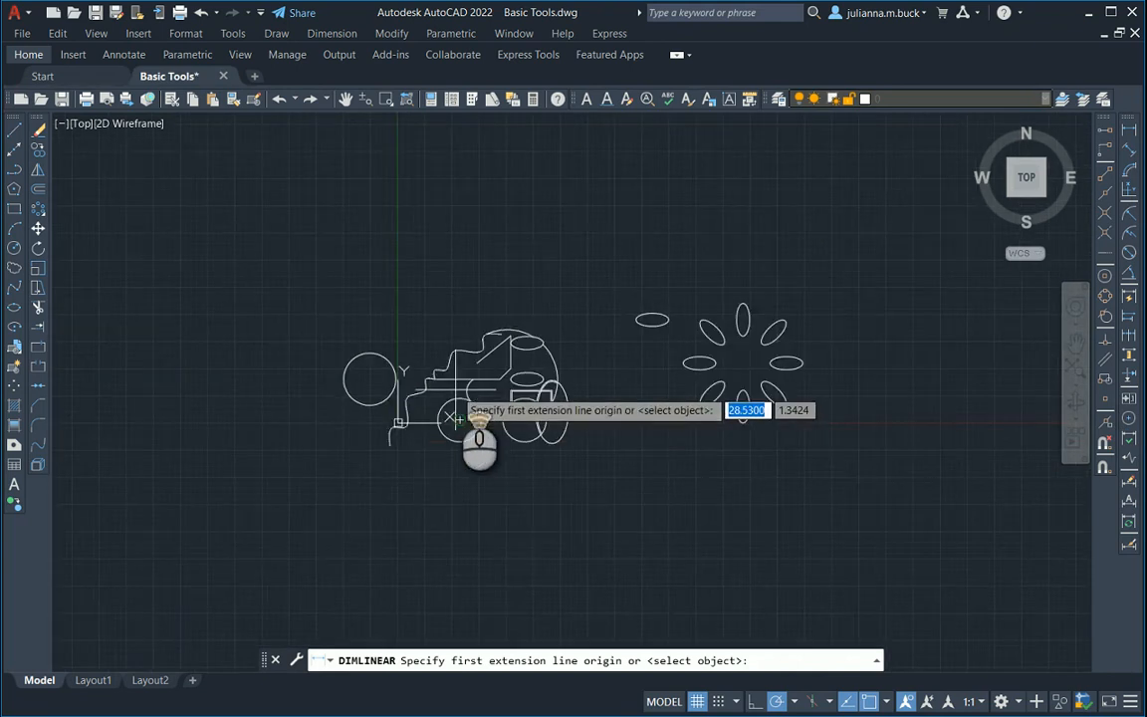
scroll(458, 385, up, 4)
scroll(453, 349, up, 4)
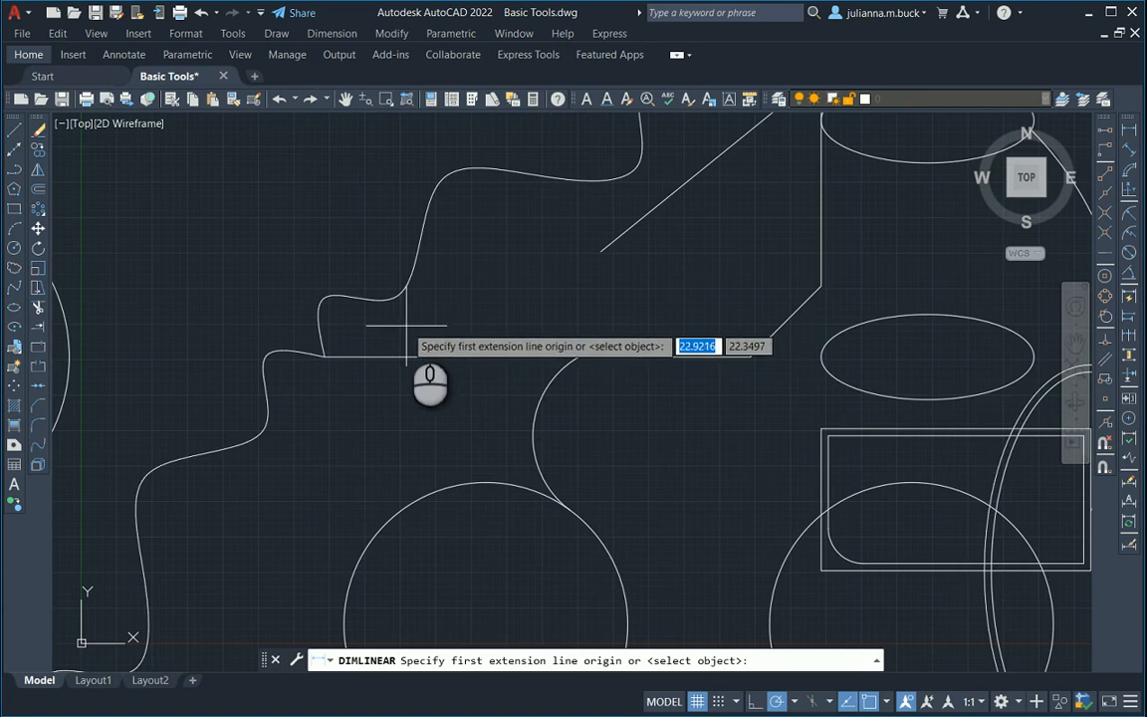
scroll(382, 327, up, 2)
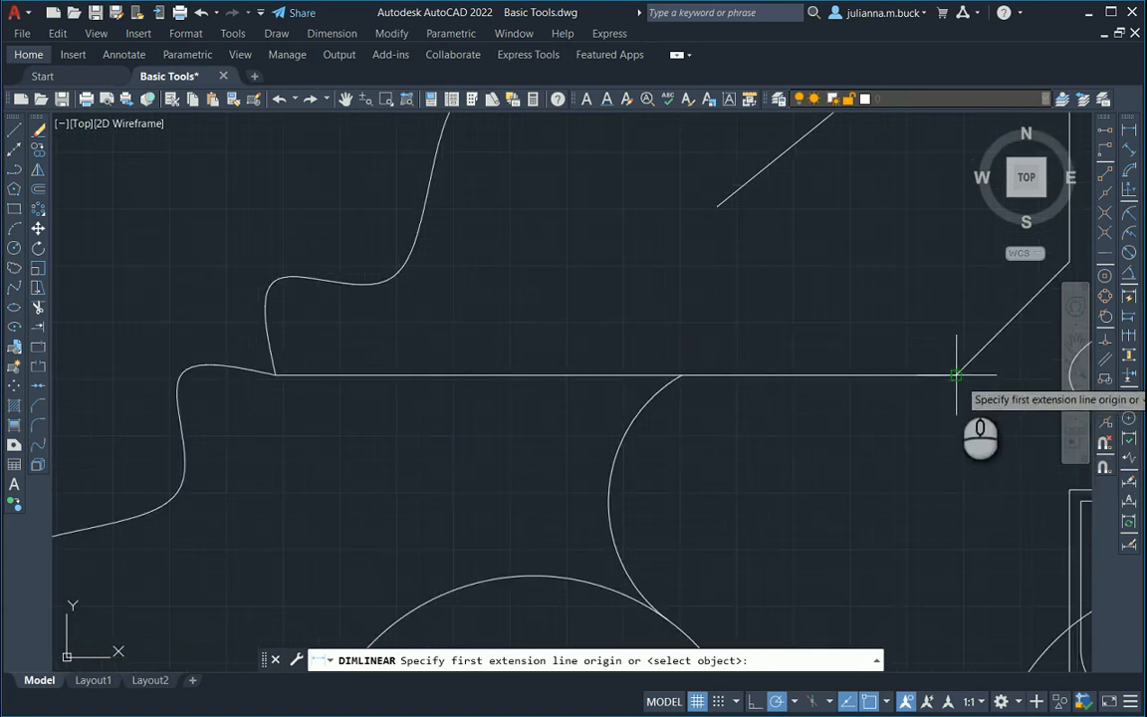
click(276, 375)
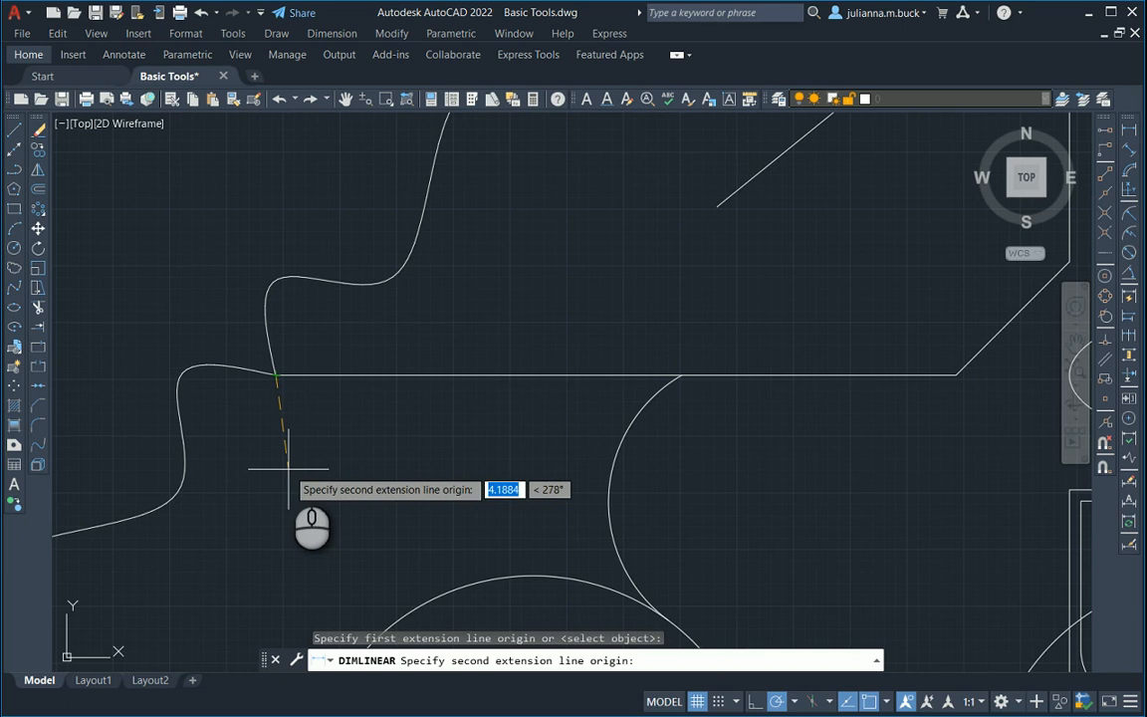
click(955, 375)
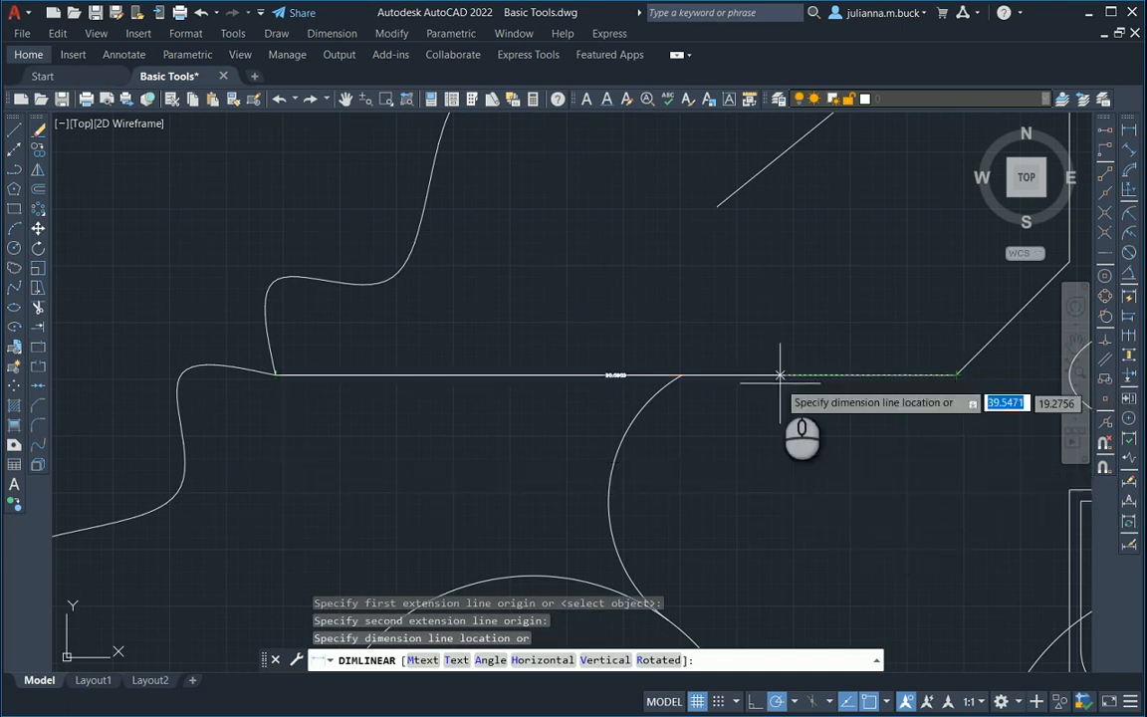
click(771, 325)
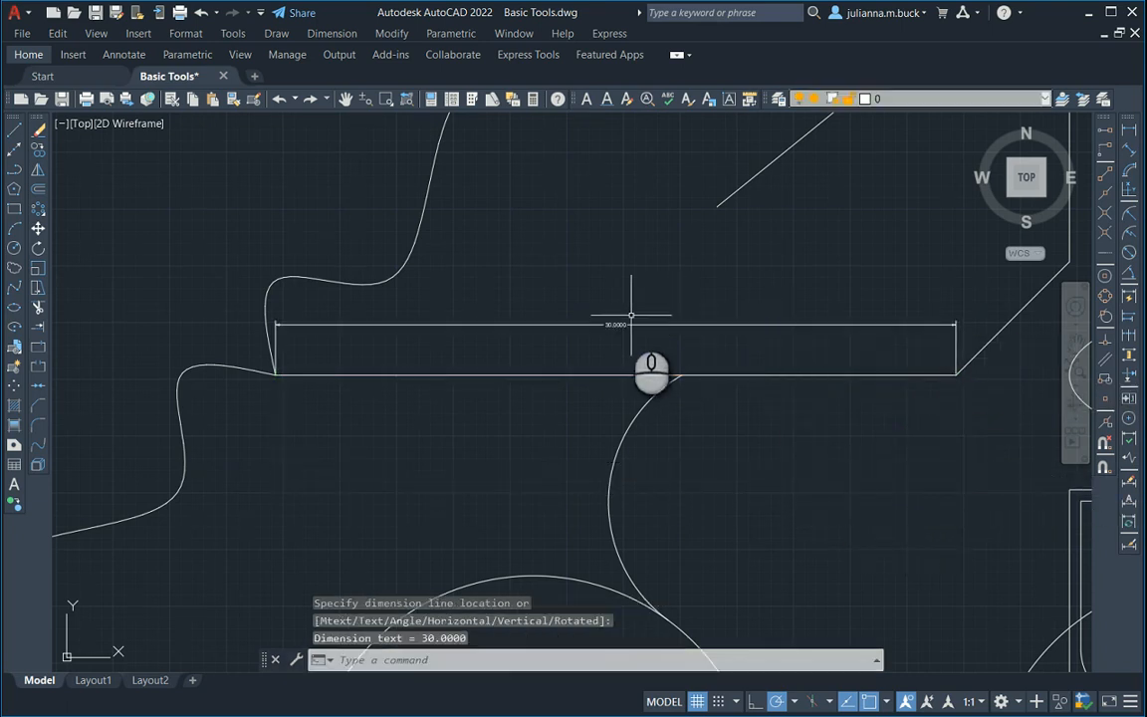
Add a vertical linear dimension between the outer rectangle's lower-right and upper-left corners, placing it to the left of the rectangle.
scroll(627, 314, up, 4)
scroll(615, 316, down, 4)
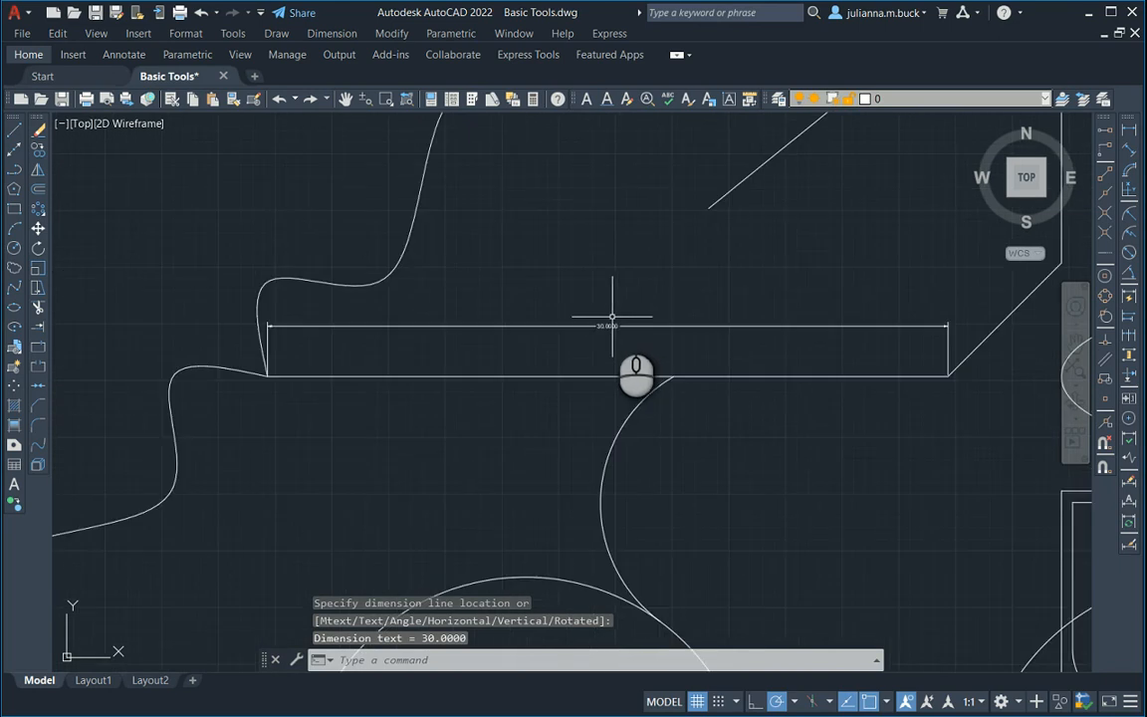
scroll(603, 326, up, 2)
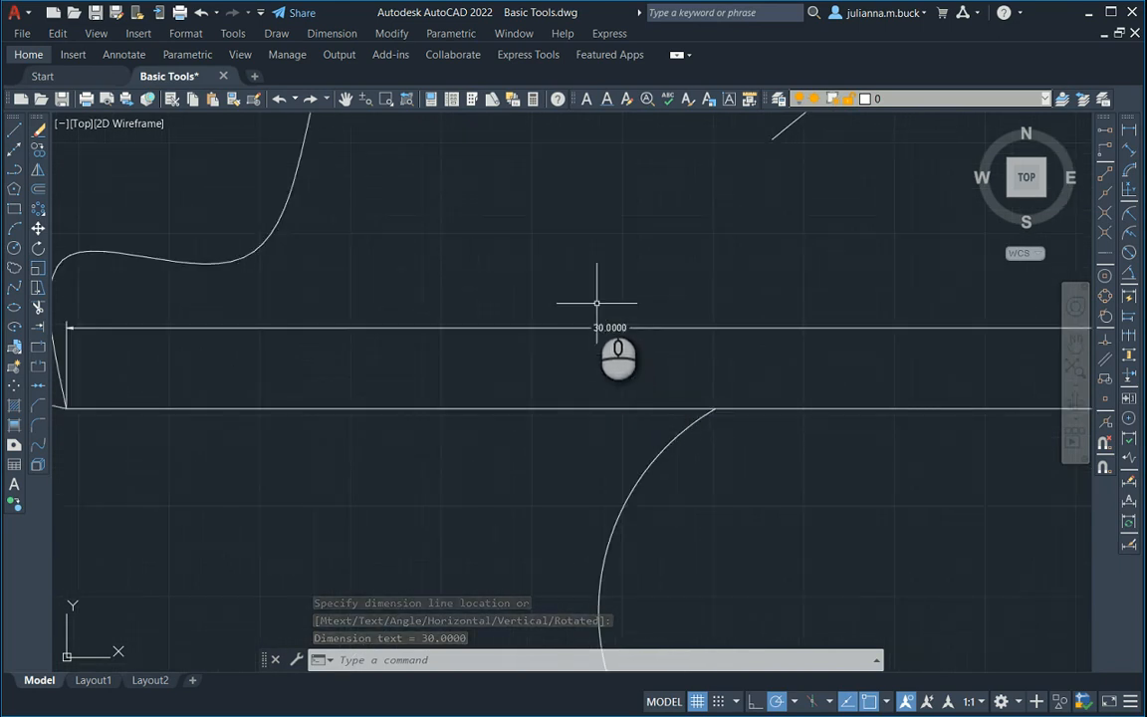
scroll(554, 272, down, 2)
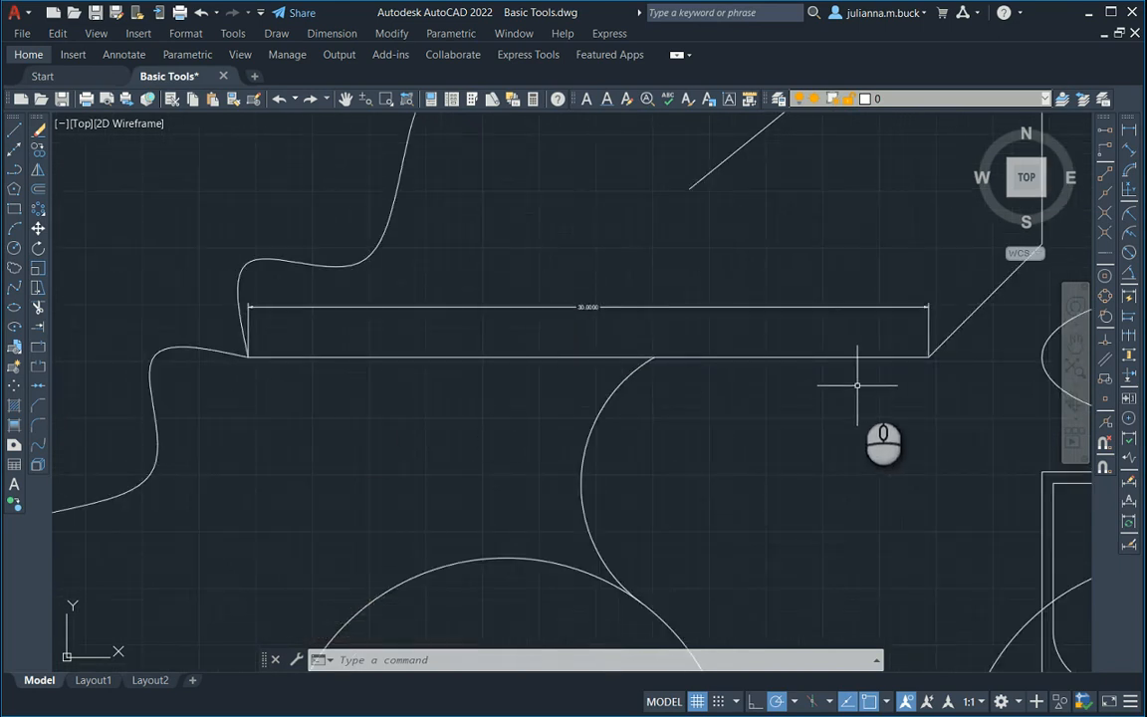
scroll(707, 227, down, 2)
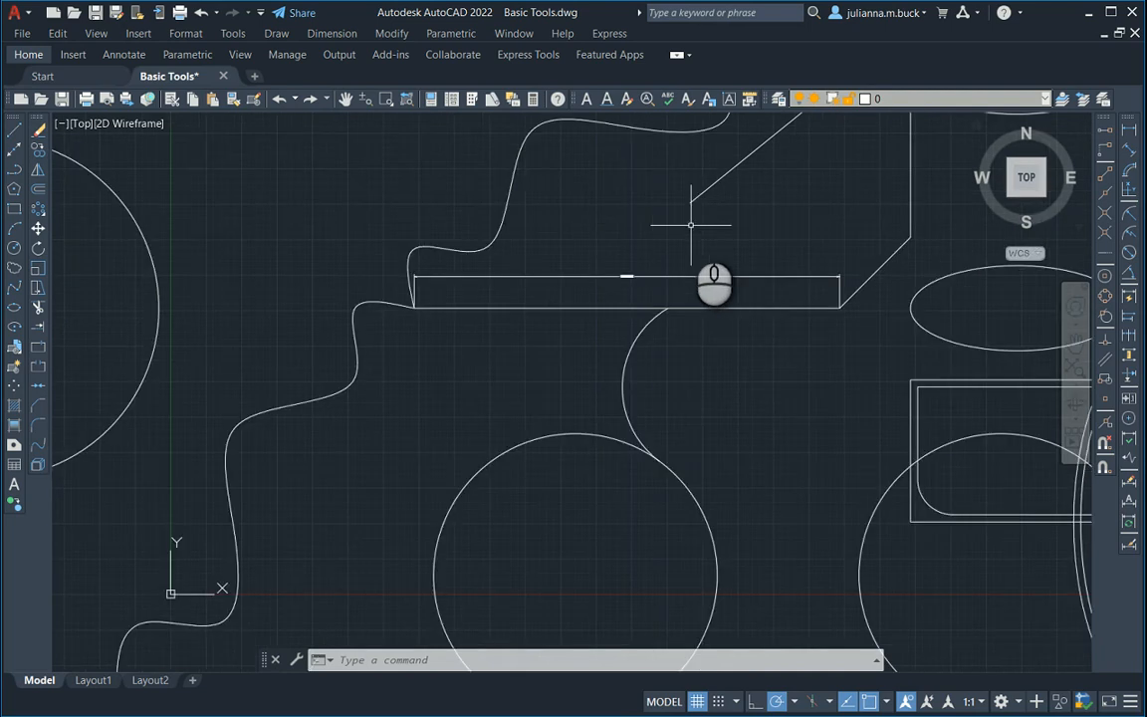
click(1129, 131)
scroll(809, 284, down, 2)
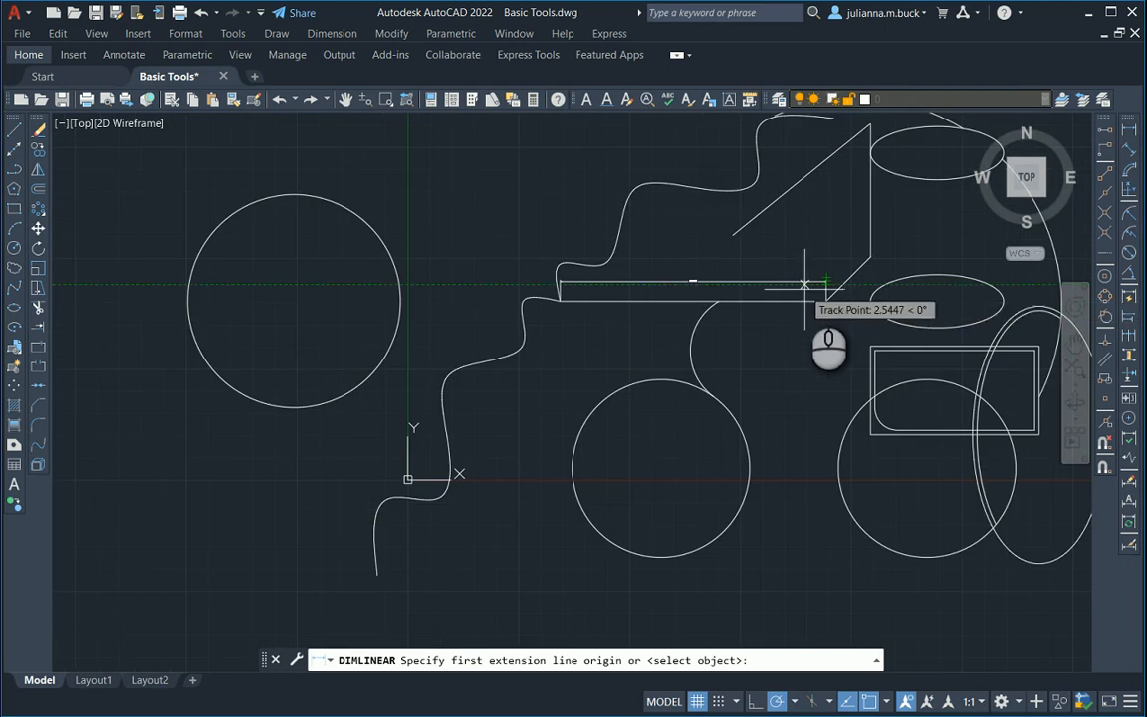
middle_drag(883, 359, 693, 338)
scroll(865, 348, up, 2)
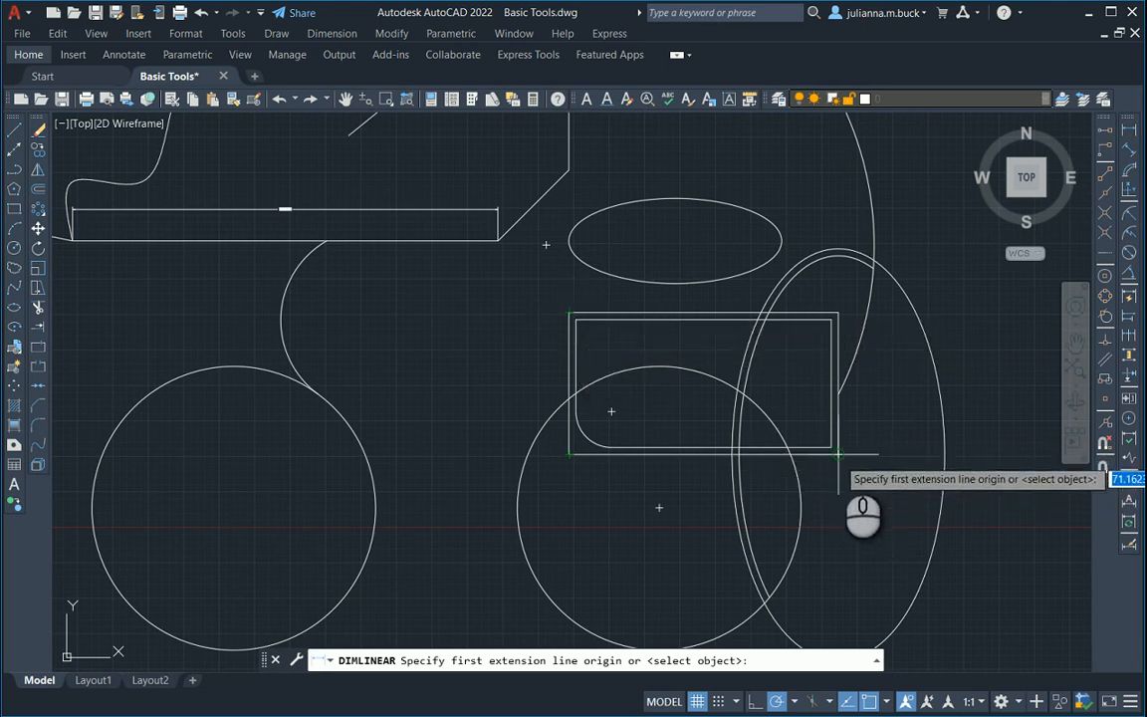
click(837, 455)
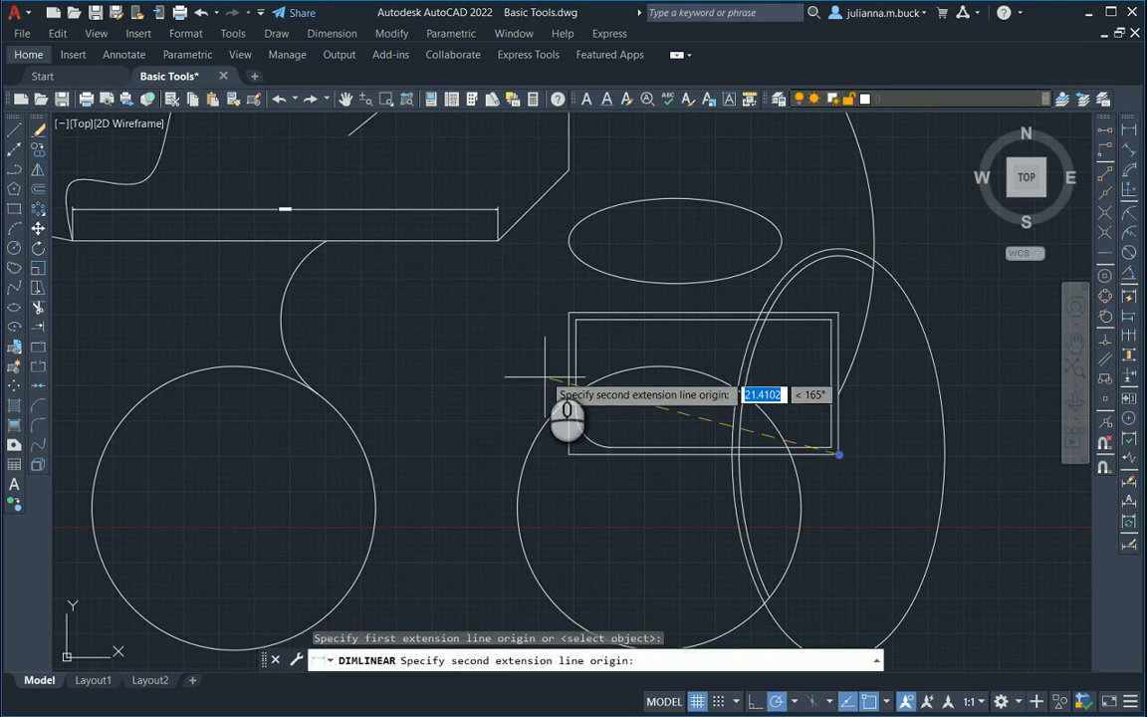
click(569, 315)
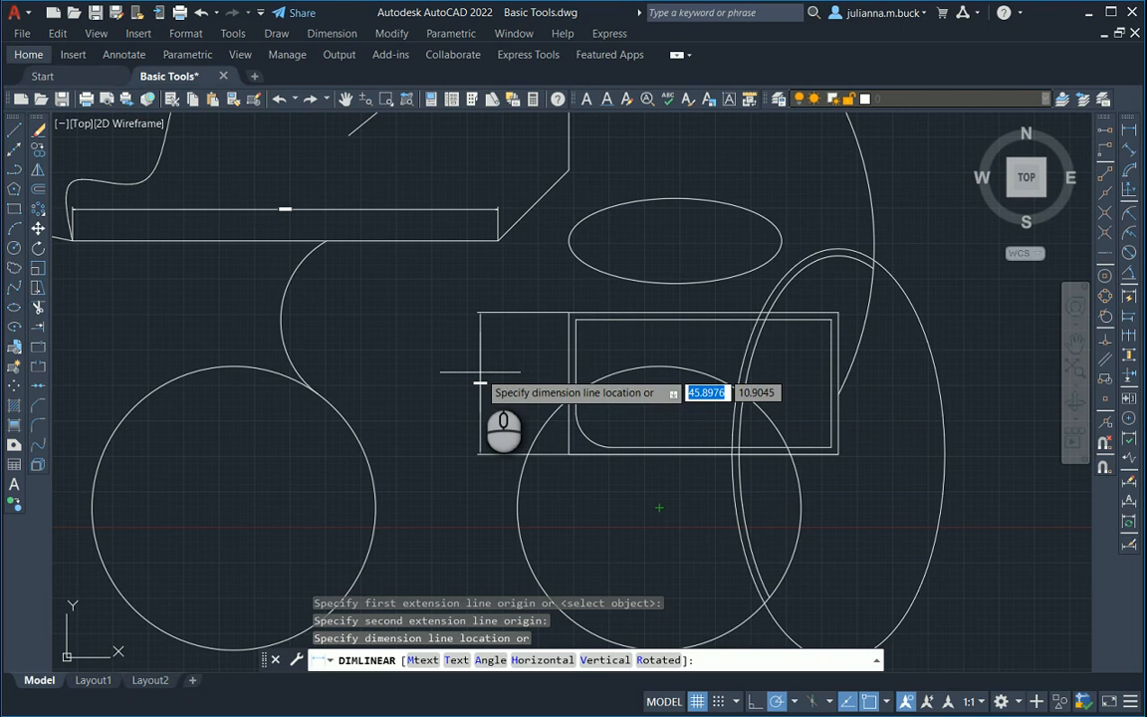
scroll(478, 381, down, 1)
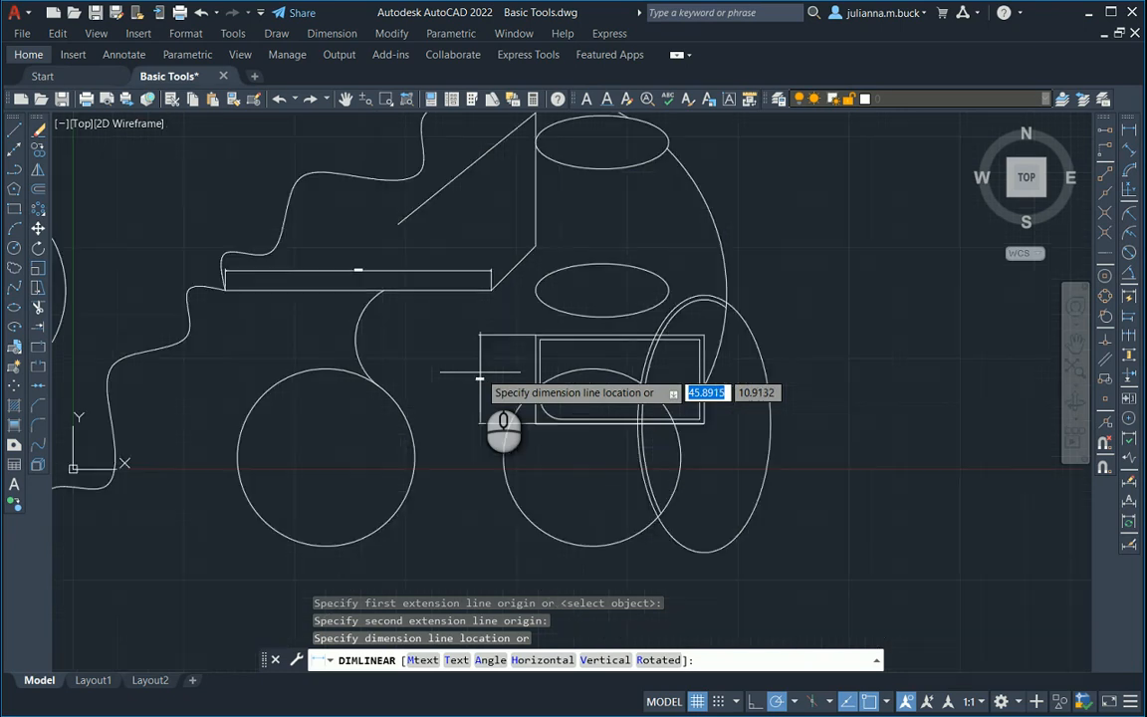
scroll(479, 384, up, 2)
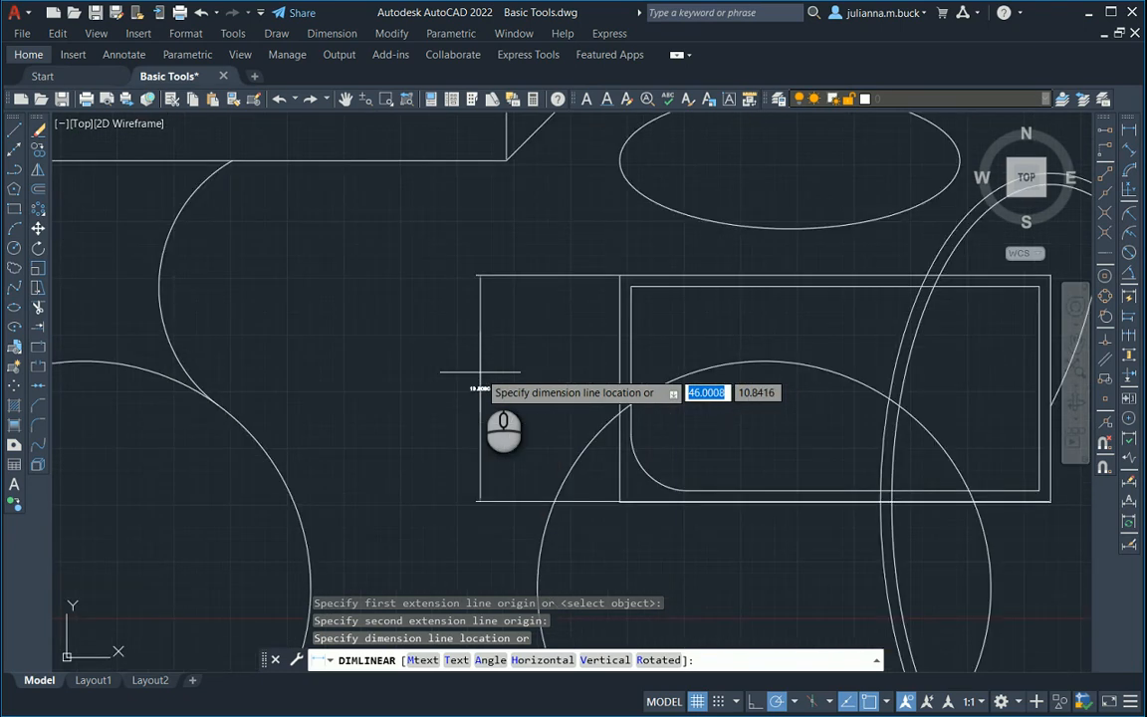
click(479, 388)
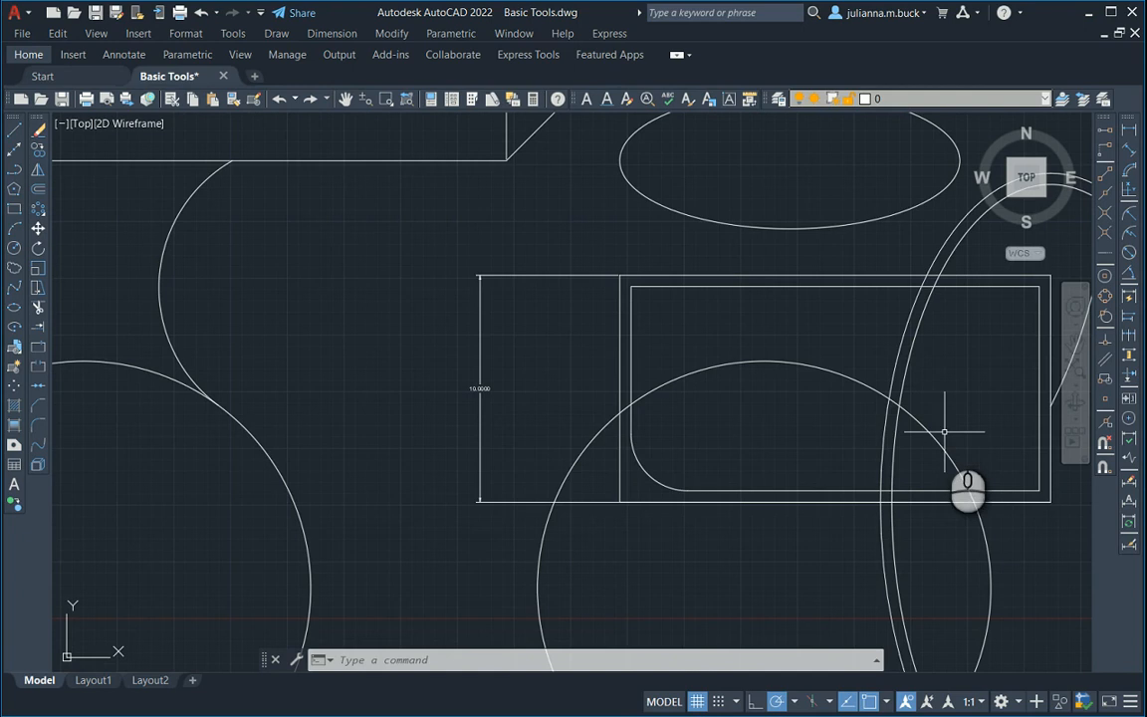
Modify the Standard dimension style so its text height is 1.5.
click(1129, 551)
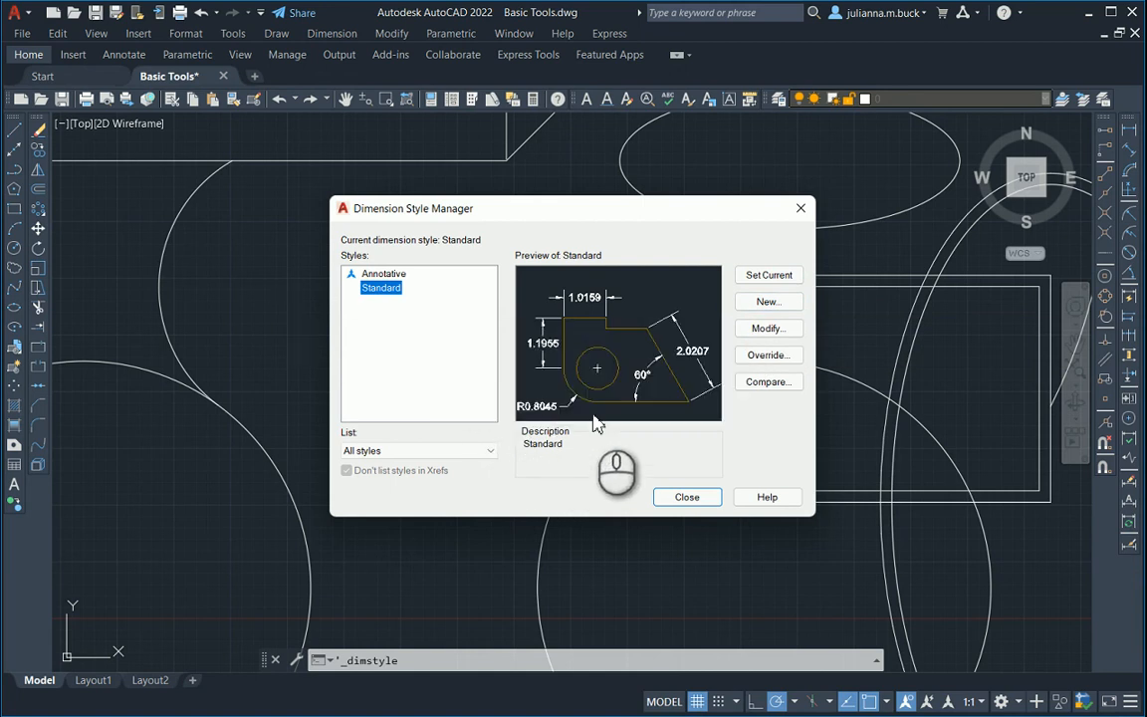
click(760, 337)
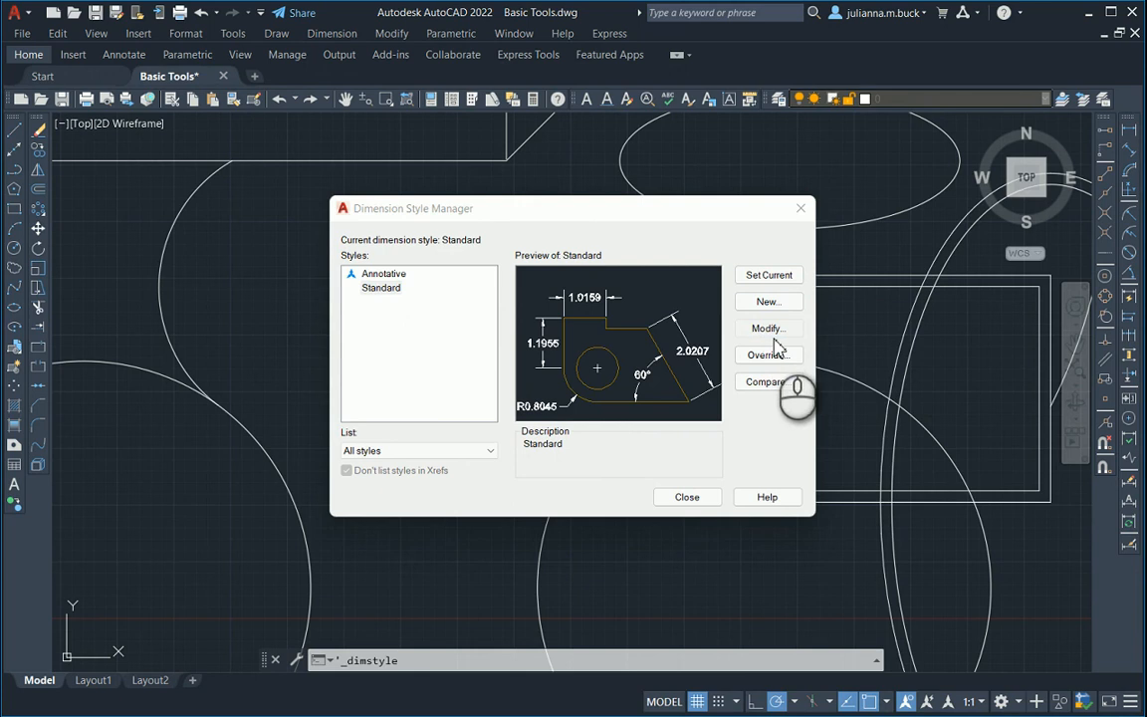
drag(971, 145, 585, 120)
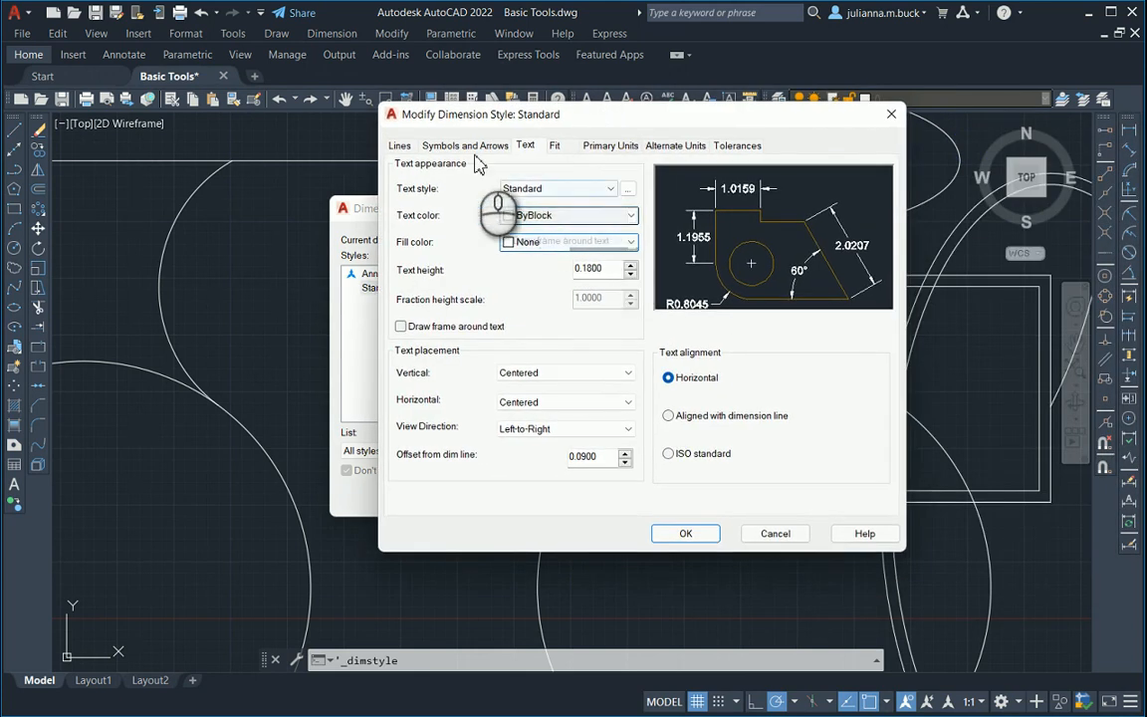
click(399, 146)
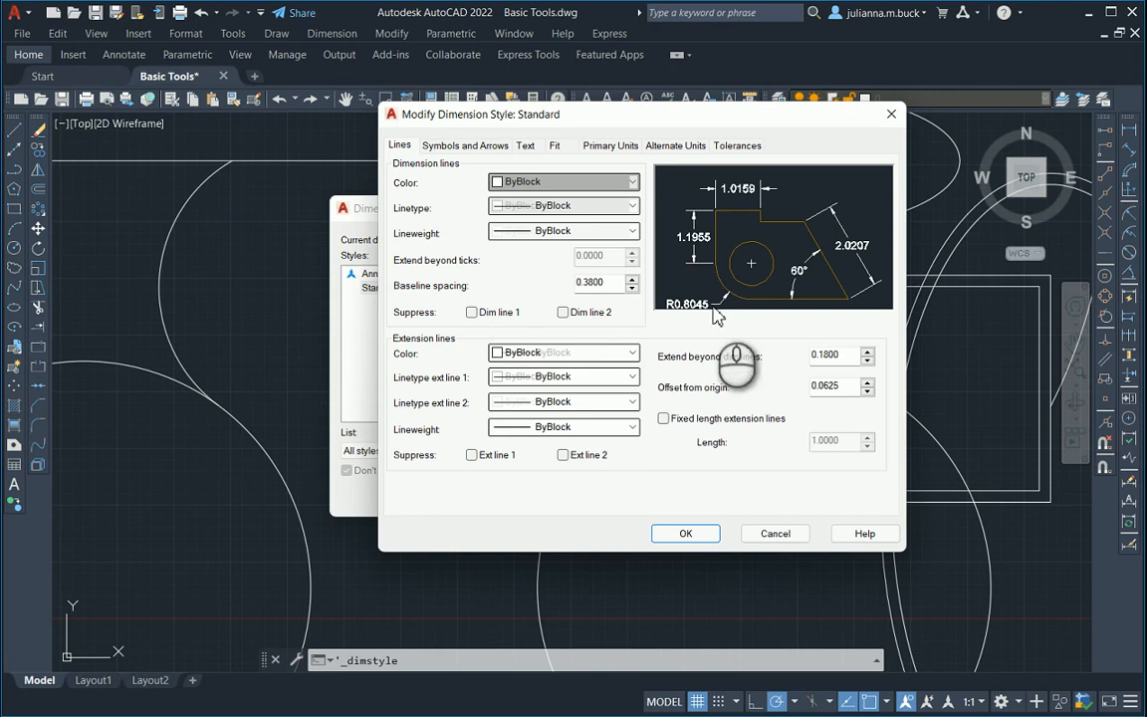
click(454, 145)
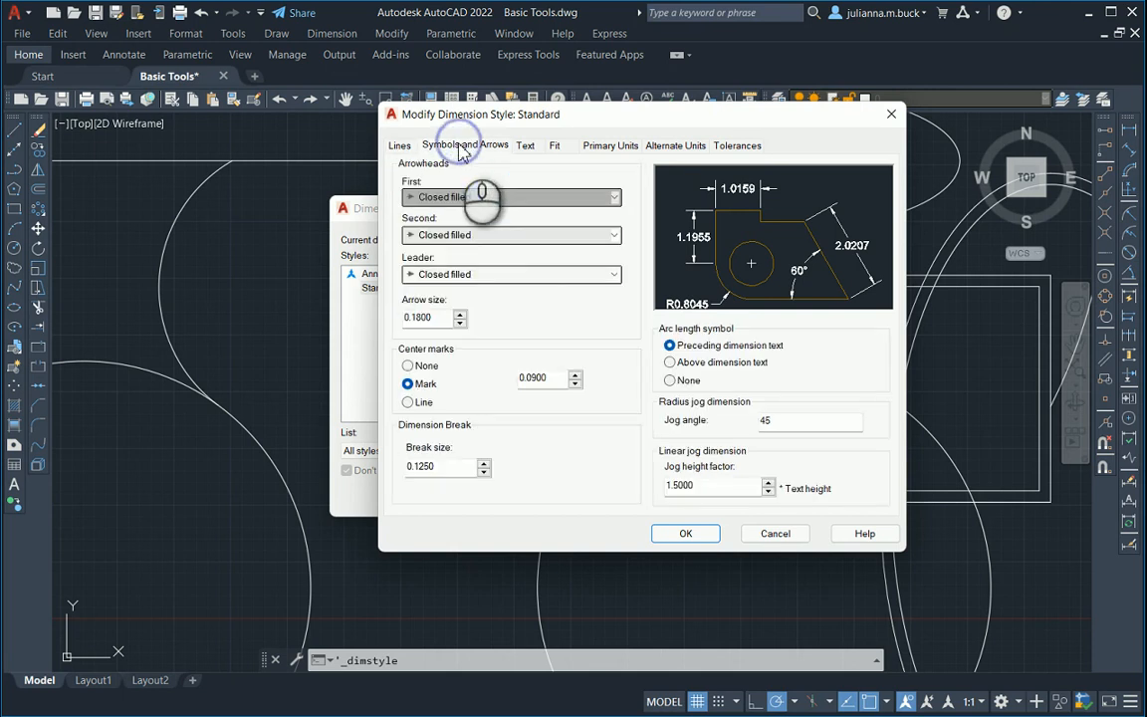
click(506, 199)
click(508, 211)
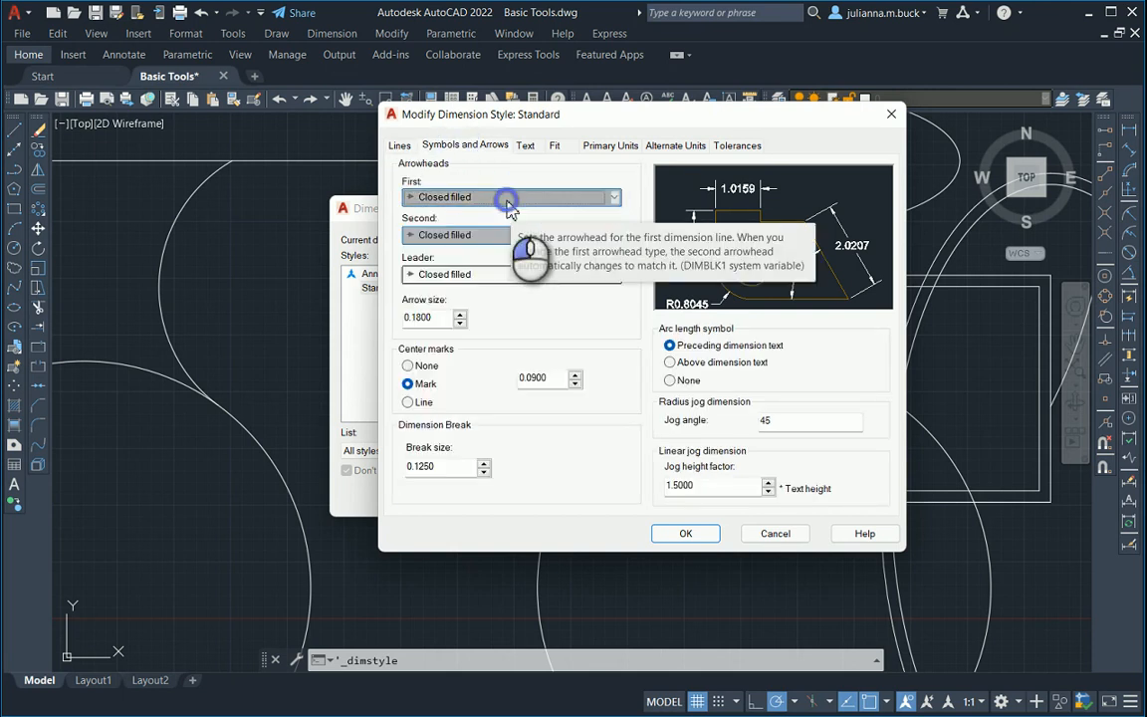
click(525, 146)
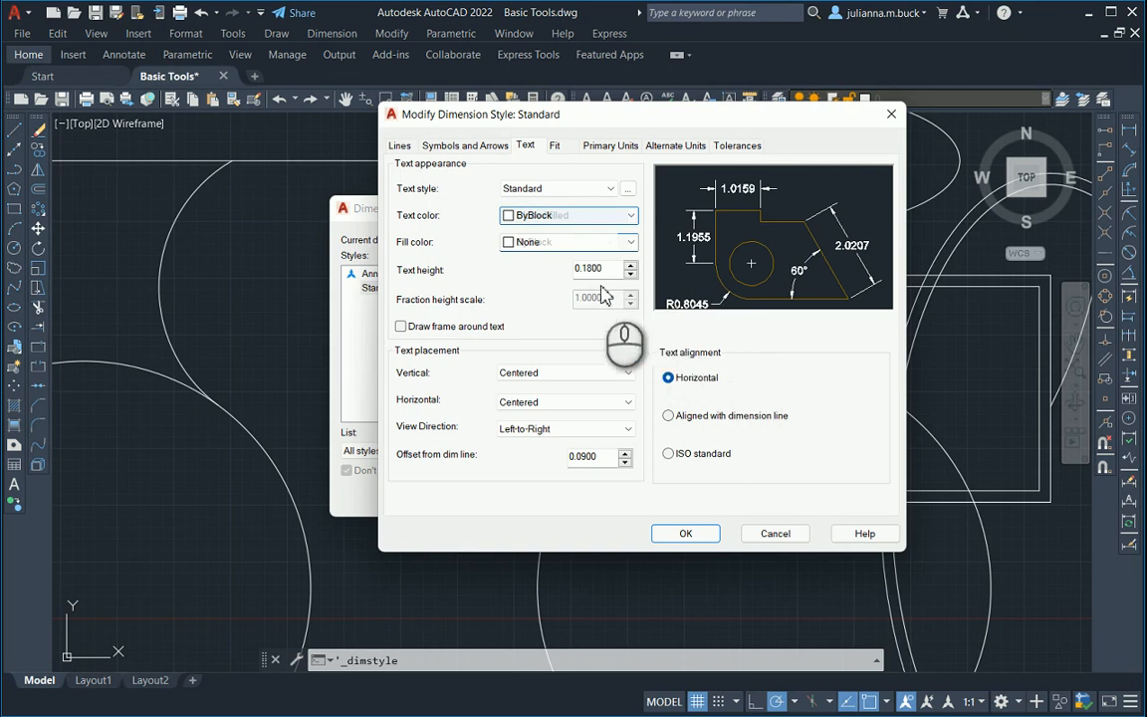
drag(602, 268, 535, 269)
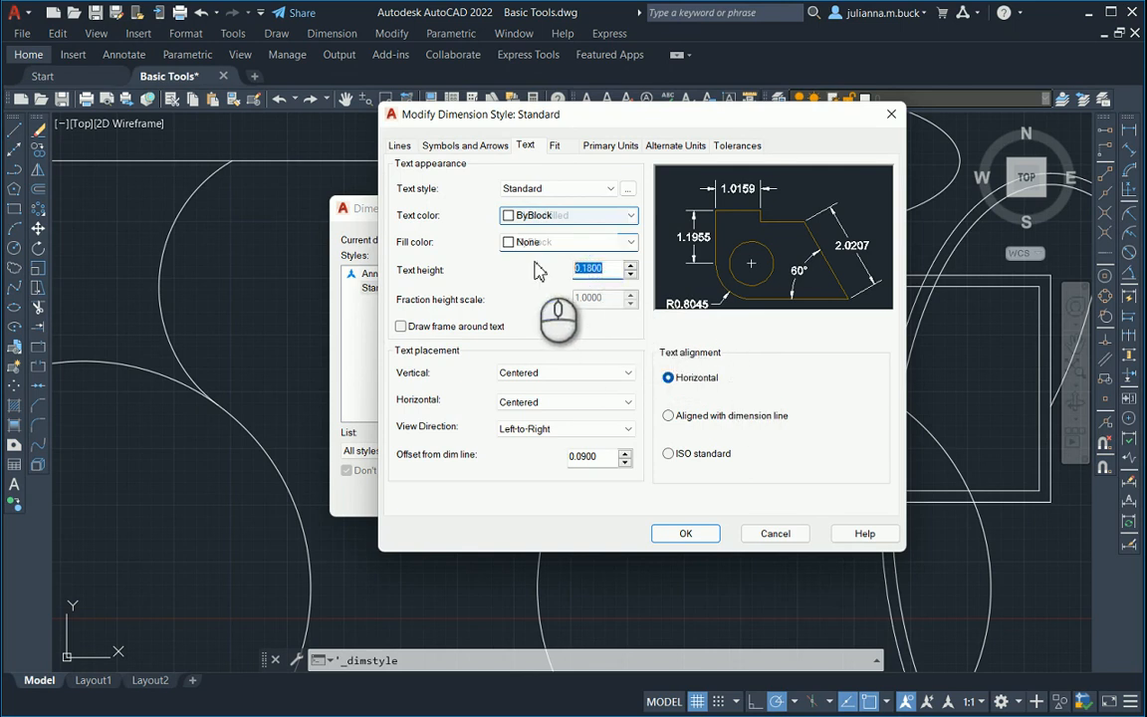
text(1.5)
click(679, 535)
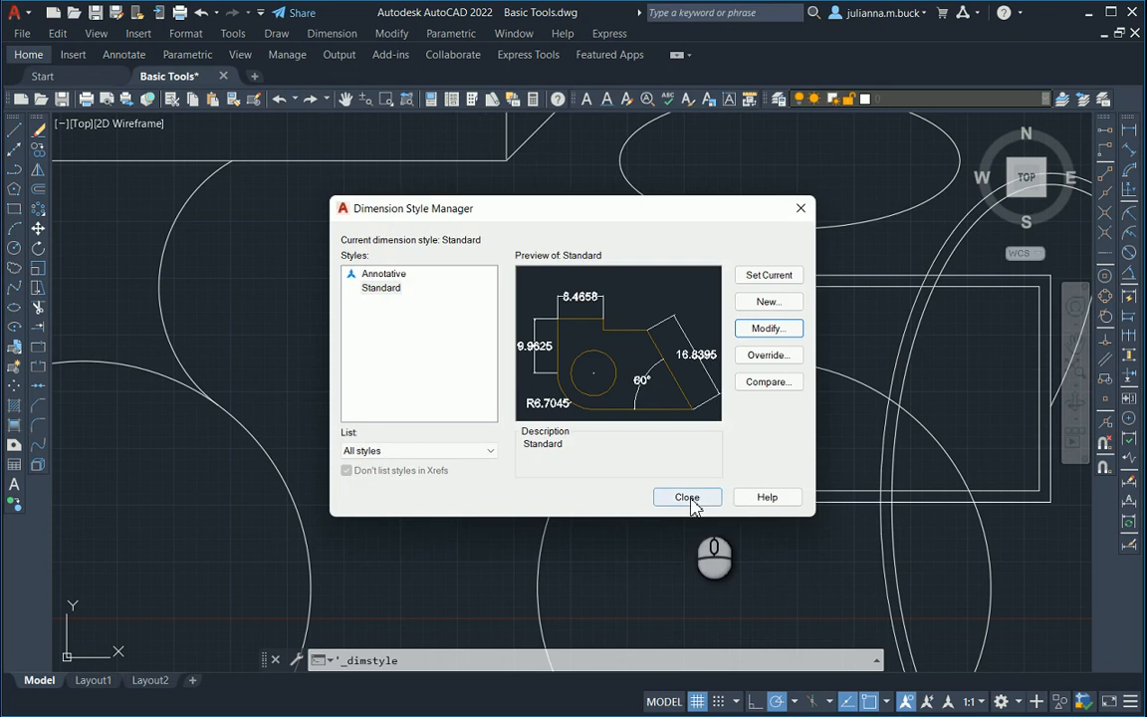
click(691, 497)
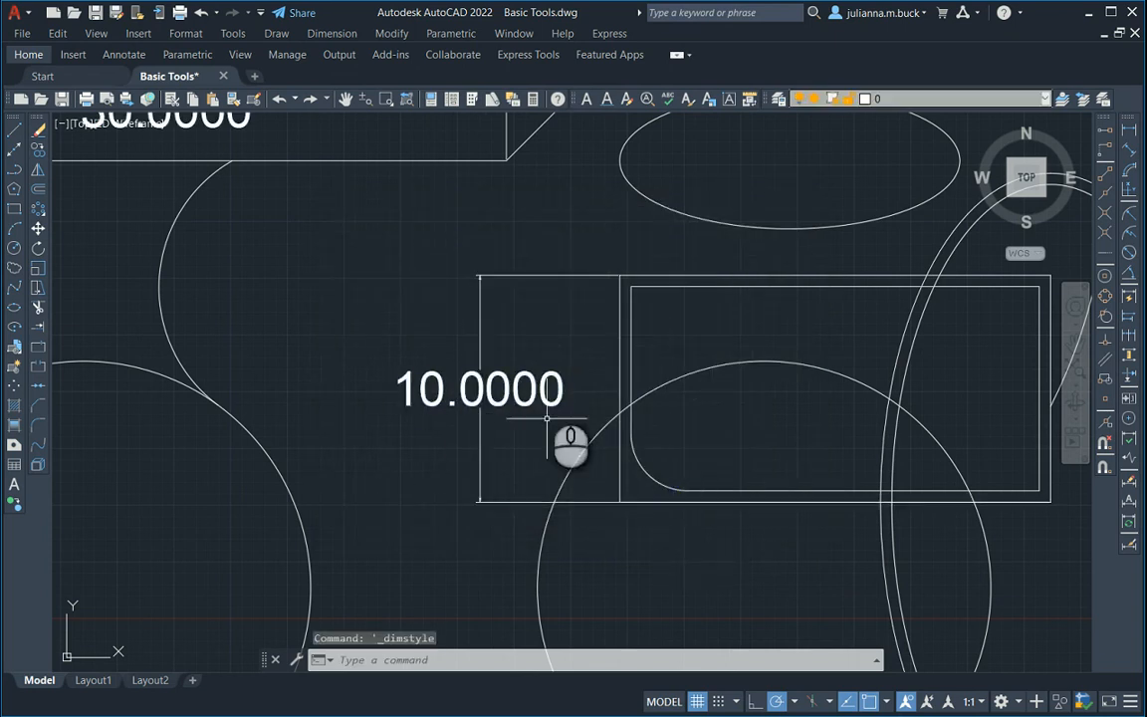
Create a new layer named Dimension in the layer list.
scroll(485, 347, up, 2)
scroll(524, 398, down, 4)
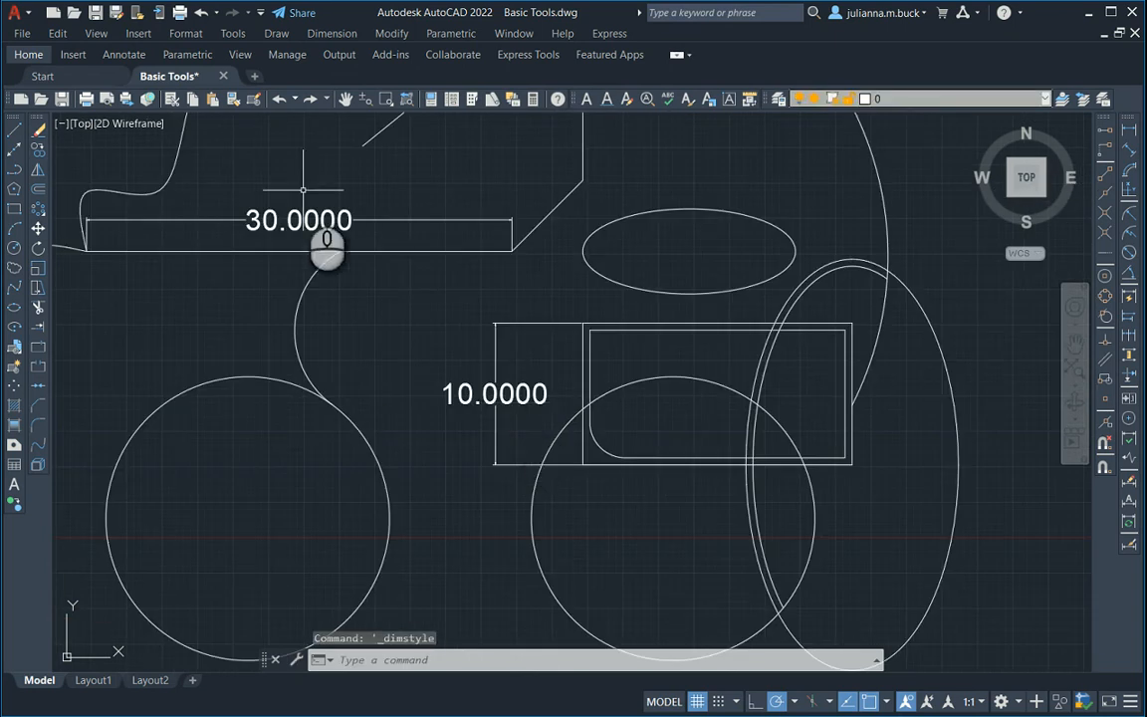
scroll(343, 215, up, 3)
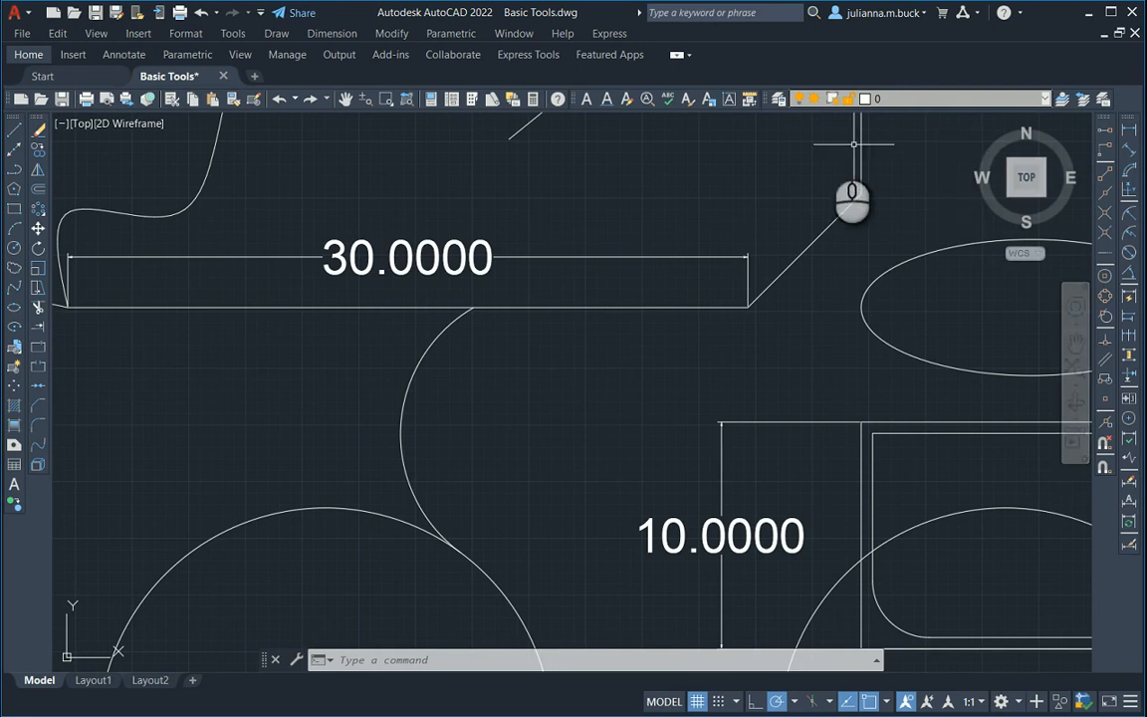
click(780, 104)
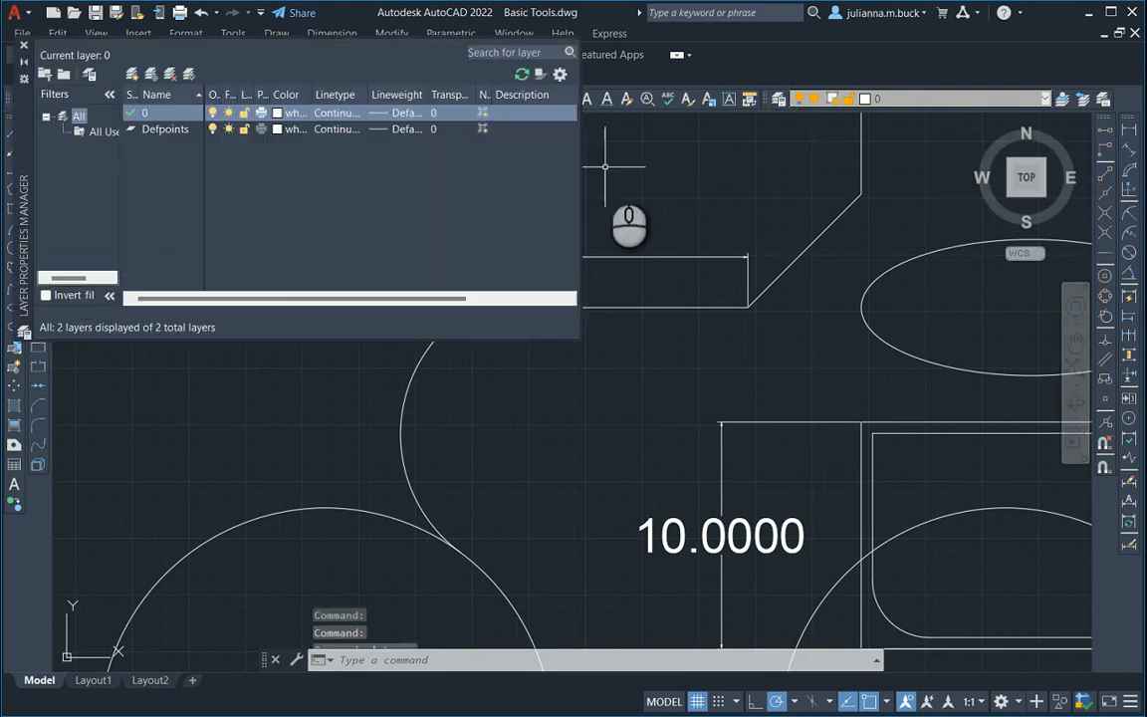
click(171, 132)
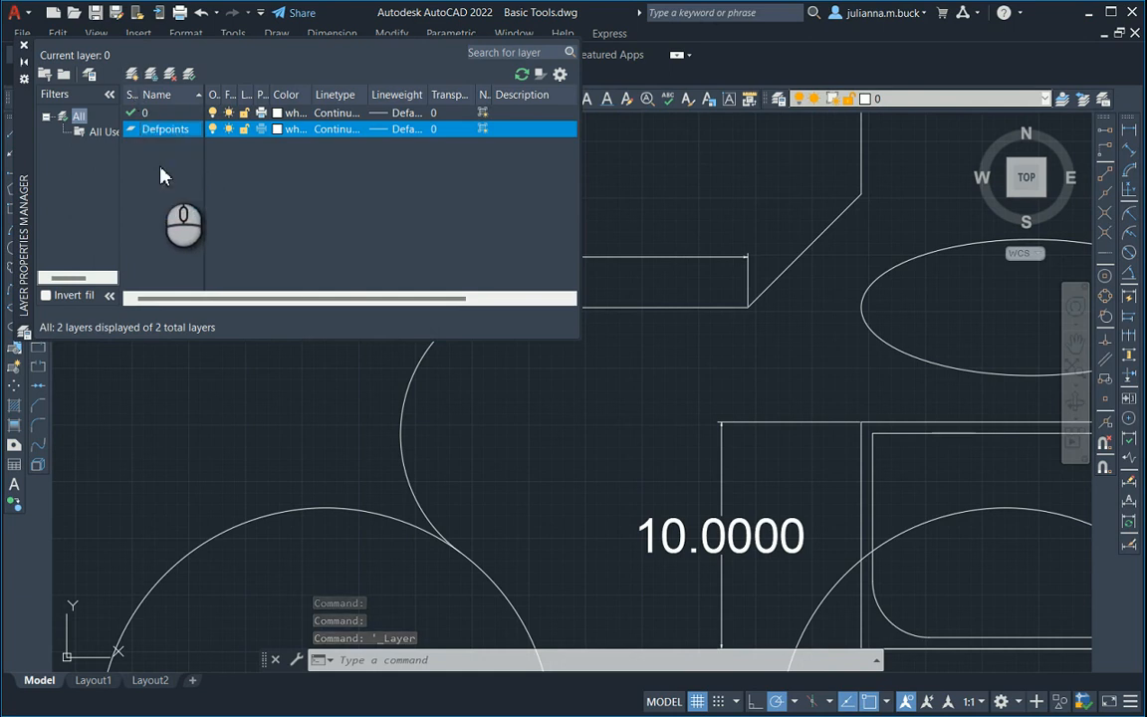
right_click(163, 171)
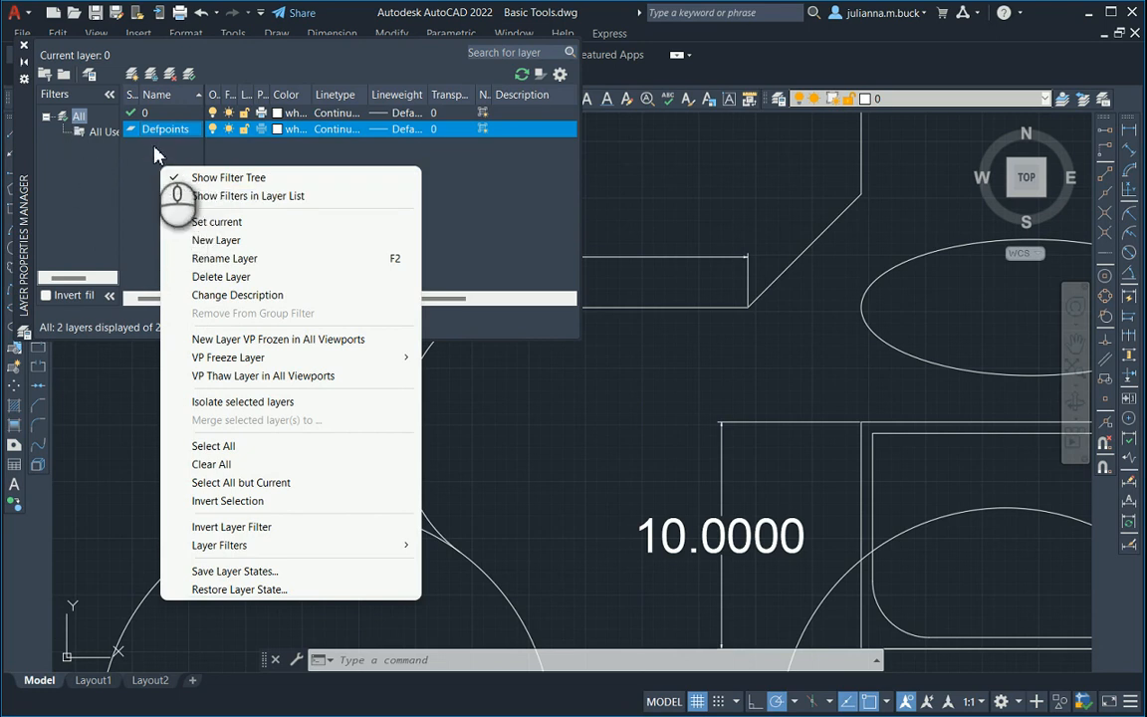
click(216, 243)
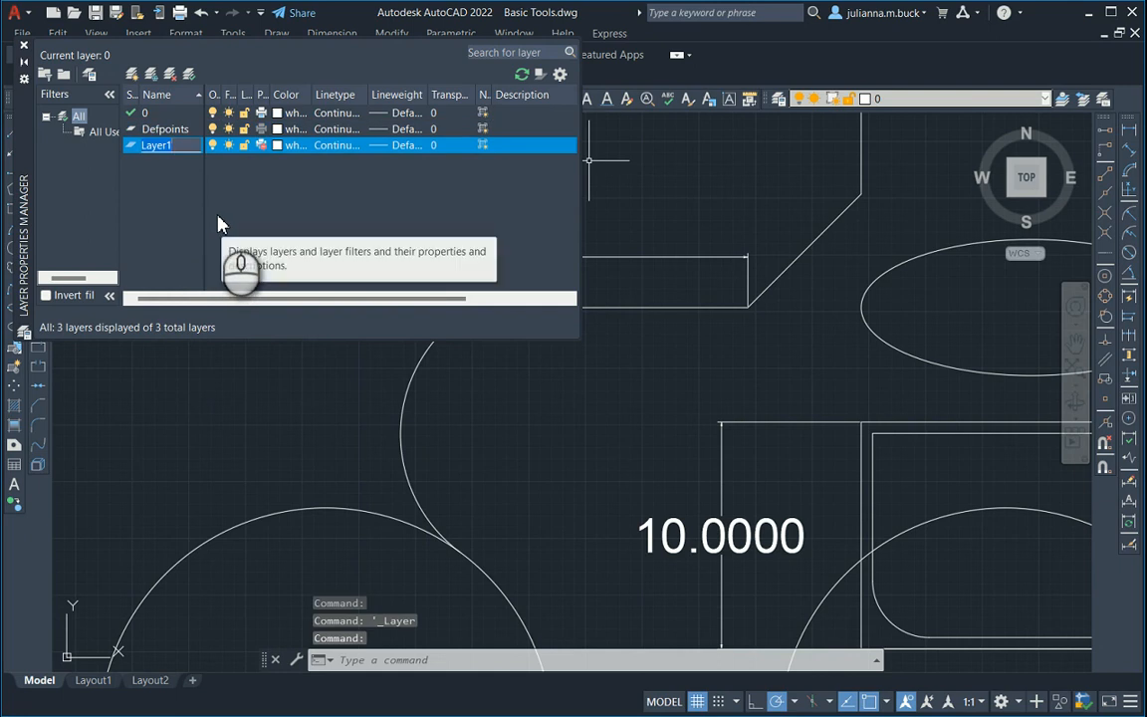
text(Dimension)
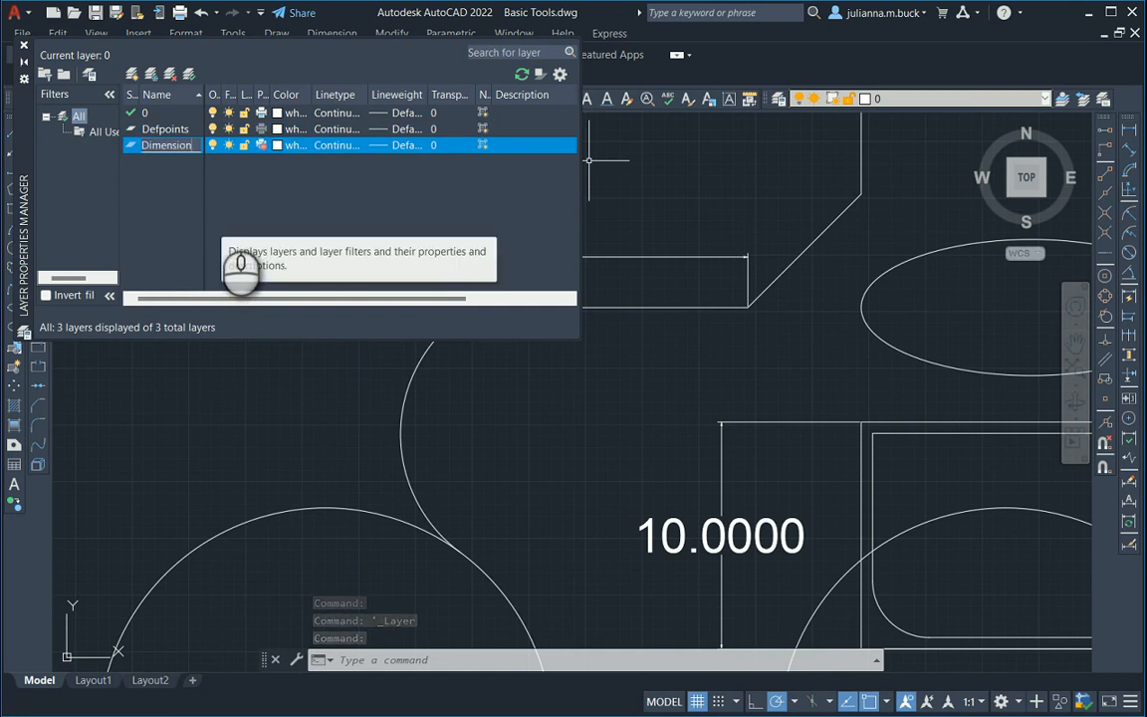
key(Return)
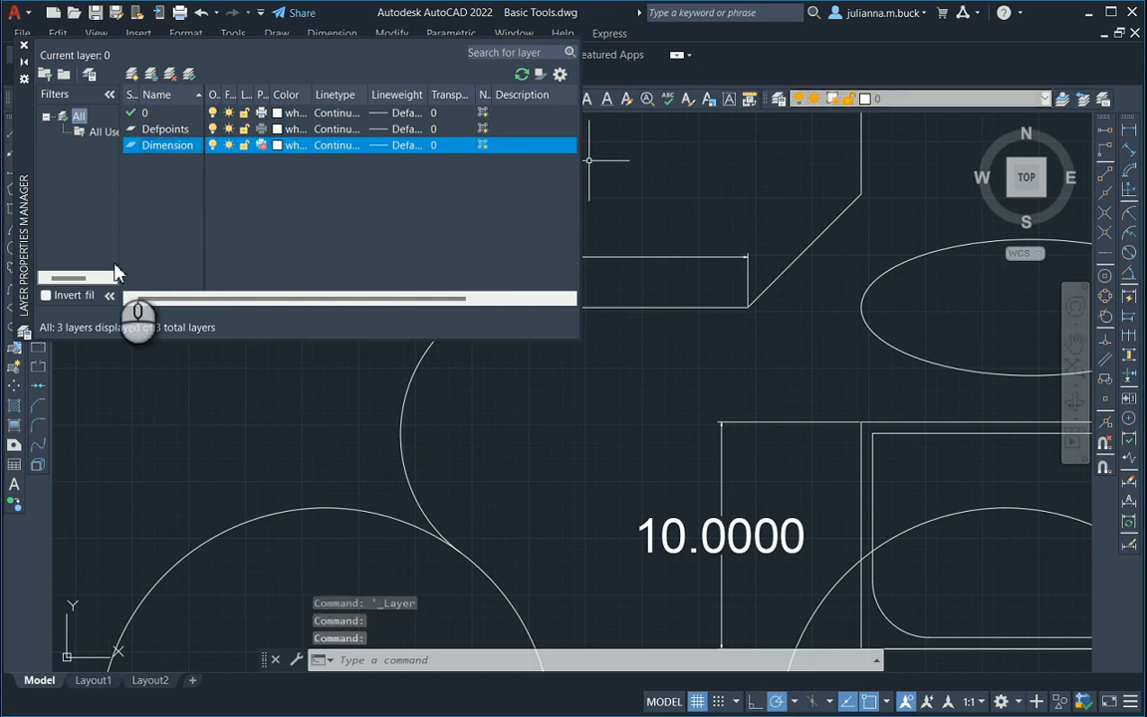
Set the Dimension layer's color to red and close the layer manager.
click(277, 145)
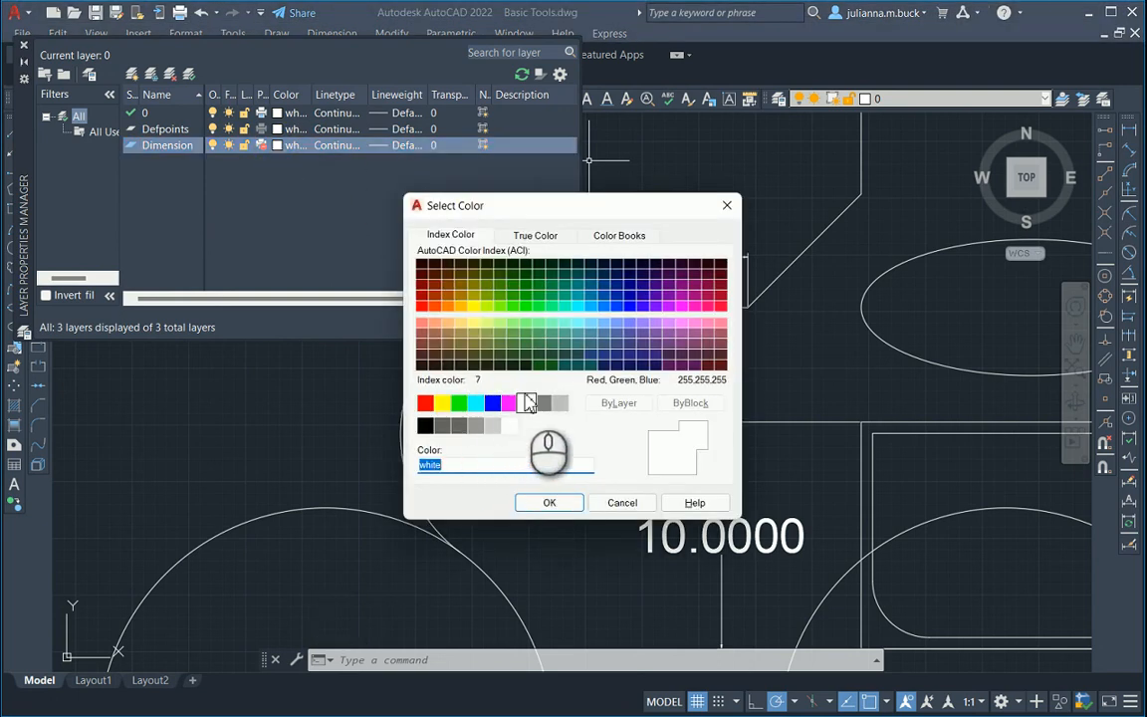
click(428, 403)
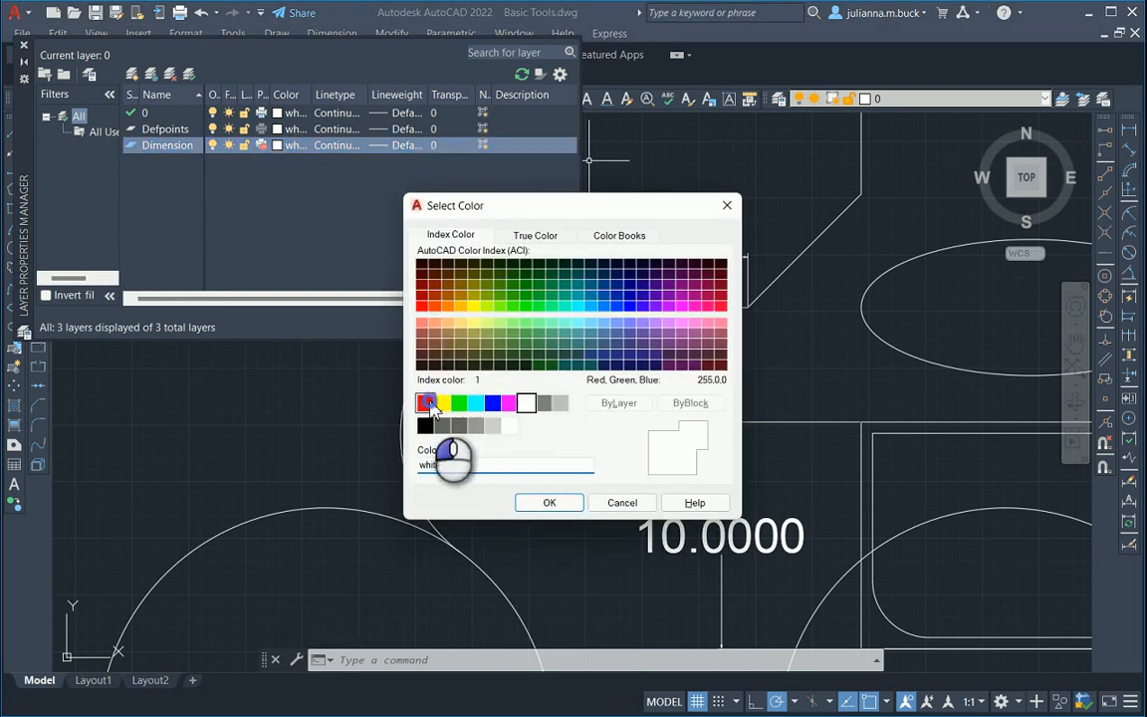
click(549, 502)
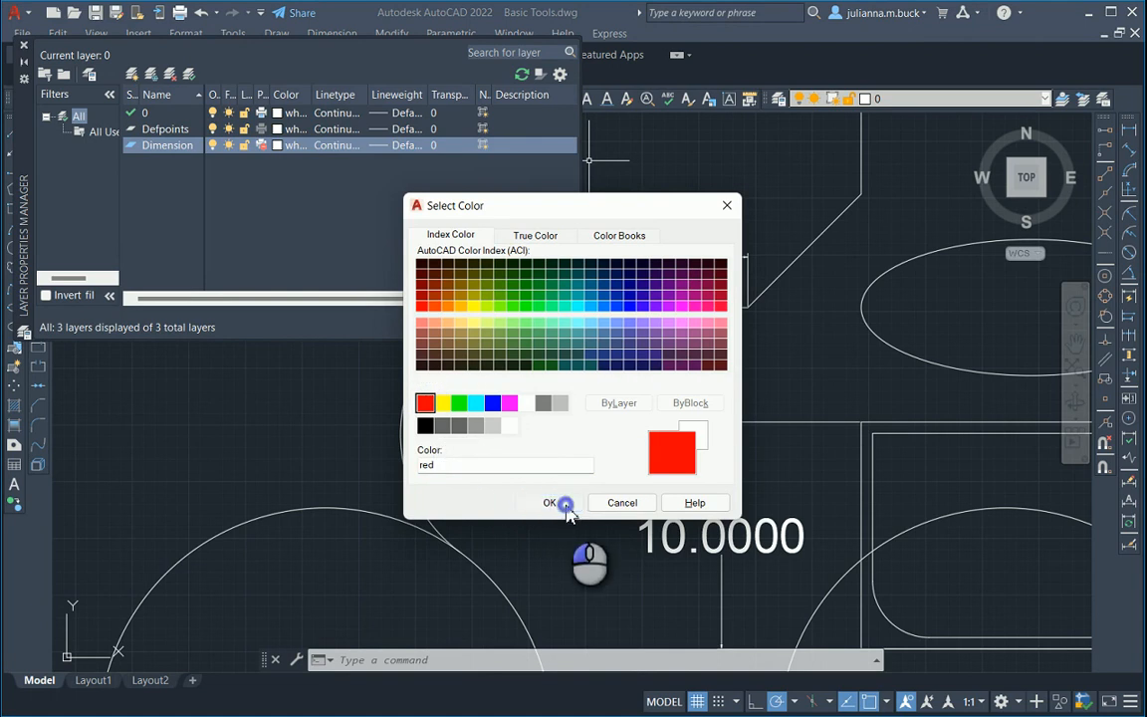
click(25, 45)
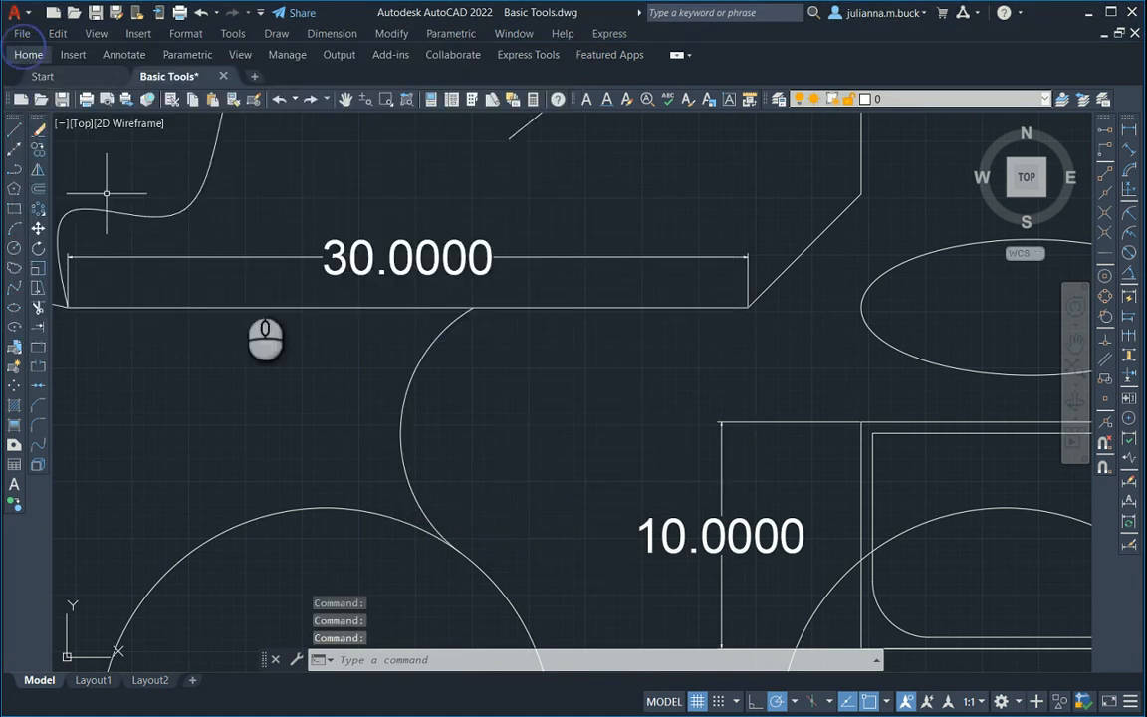
Move the car body's horizontal dimension and the rectangle's vertical dimension onto the Dimension layer, and clear the selection.
scroll(444, 242, down, 2)
scroll(444, 242, down, 2)
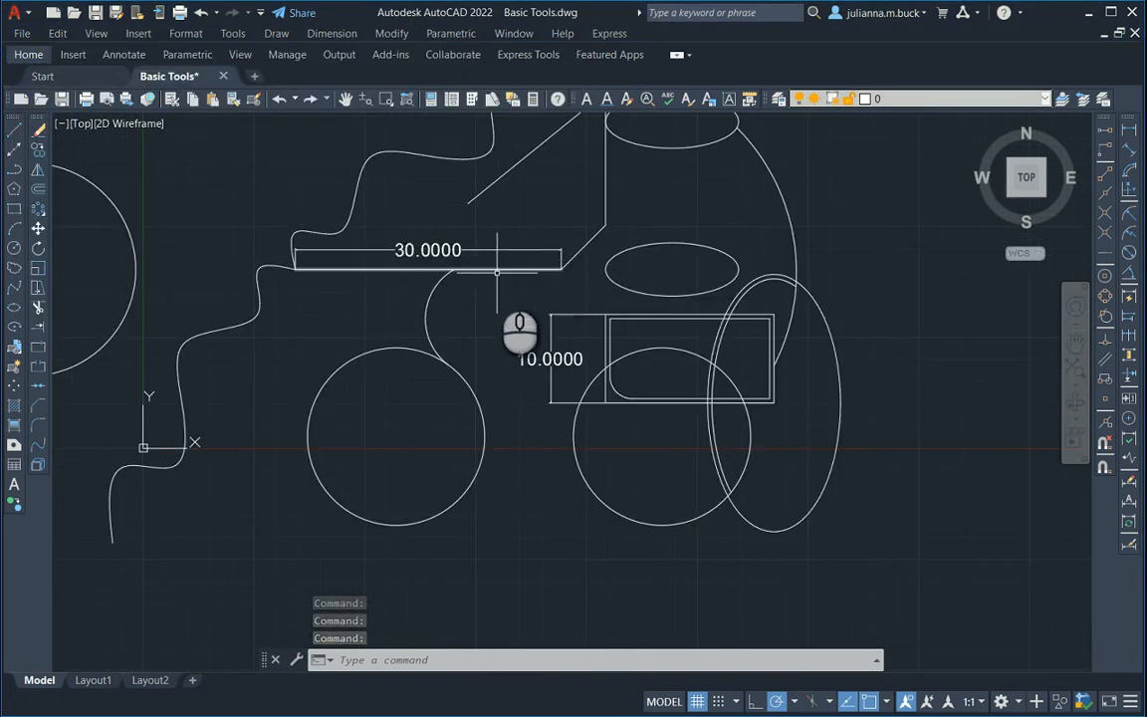
click(433, 253)
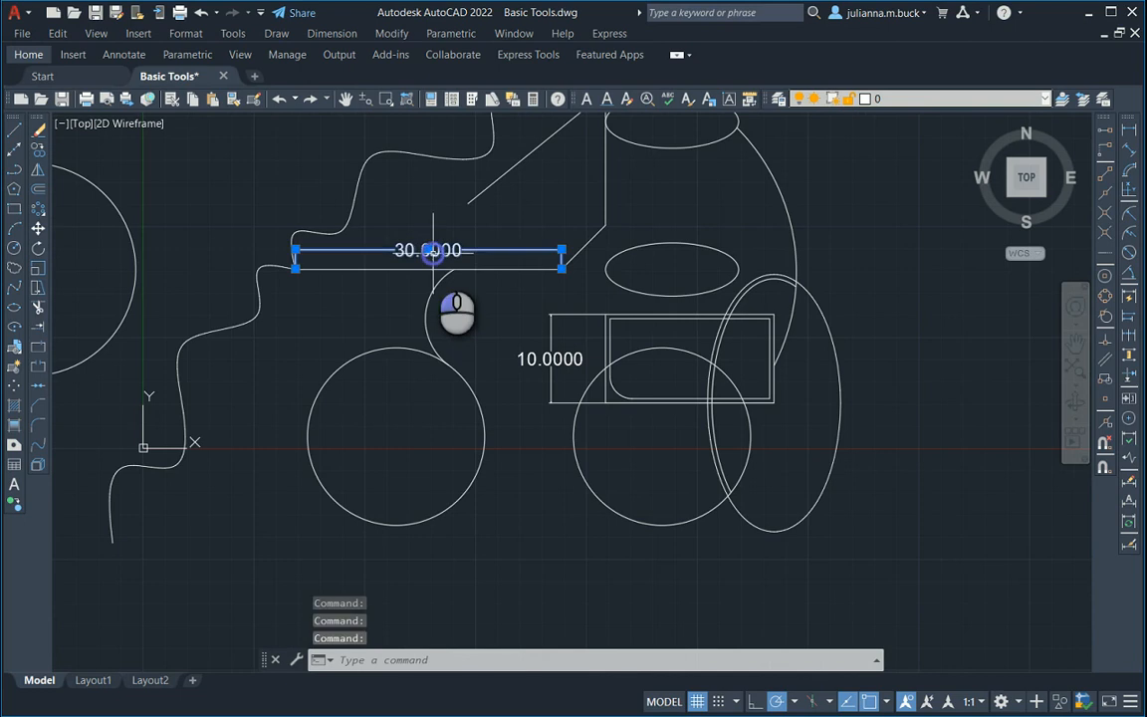
click(543, 358)
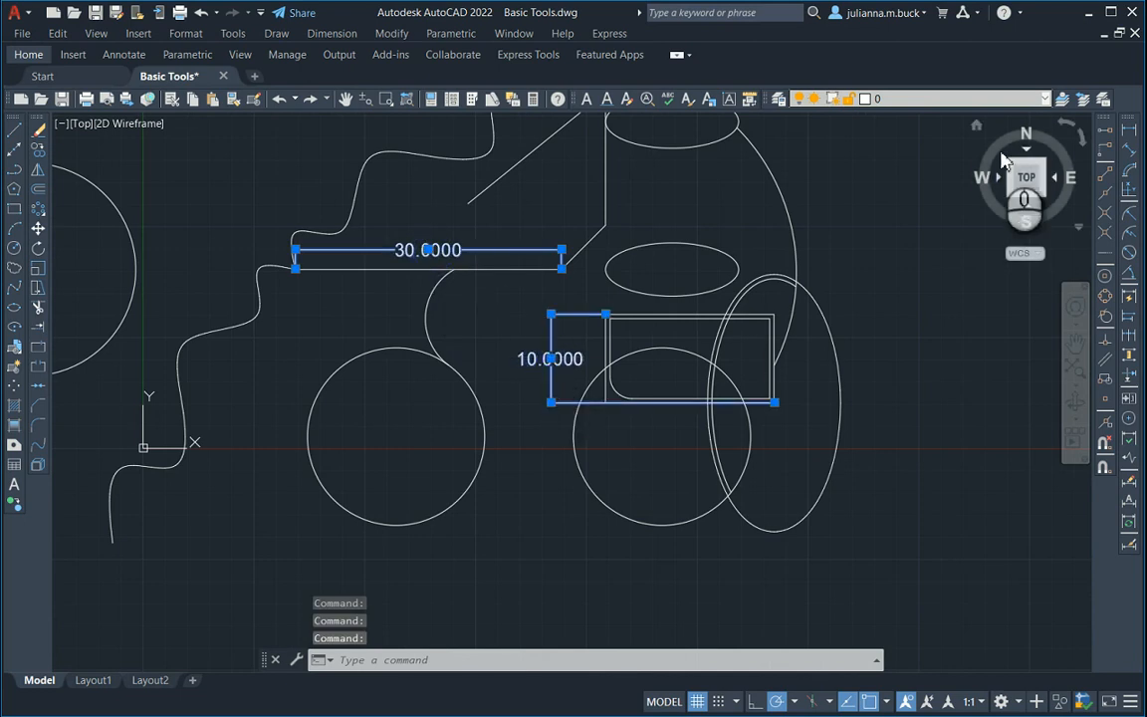
click(966, 100)
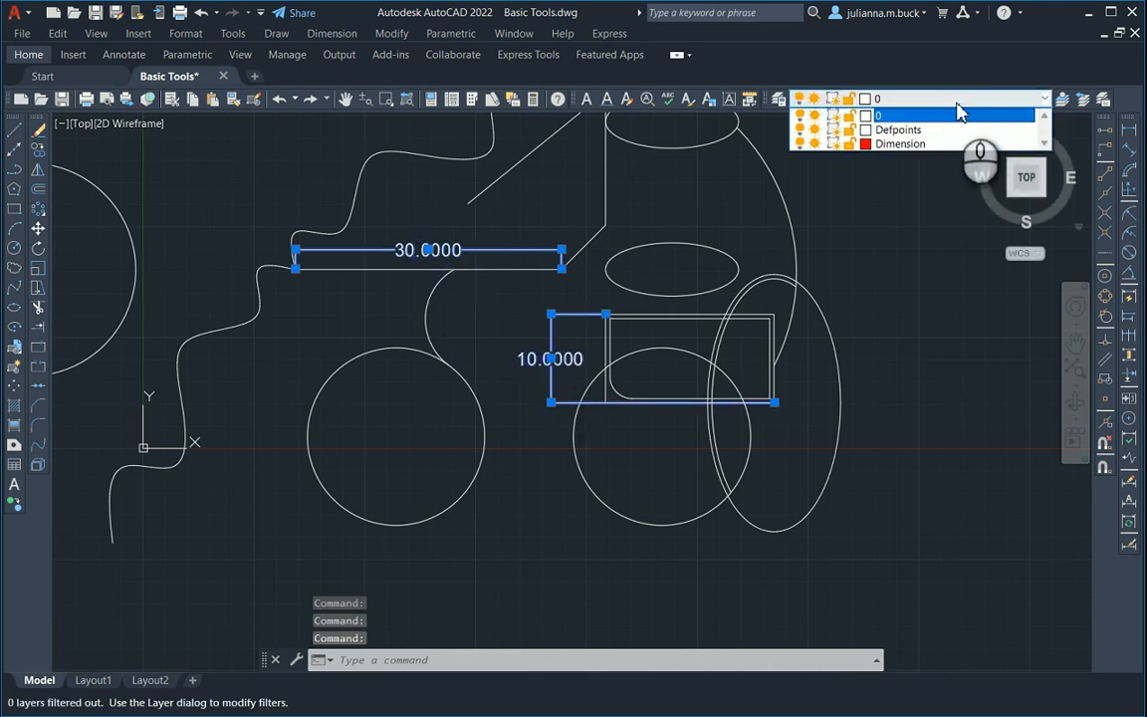
click(904, 145)
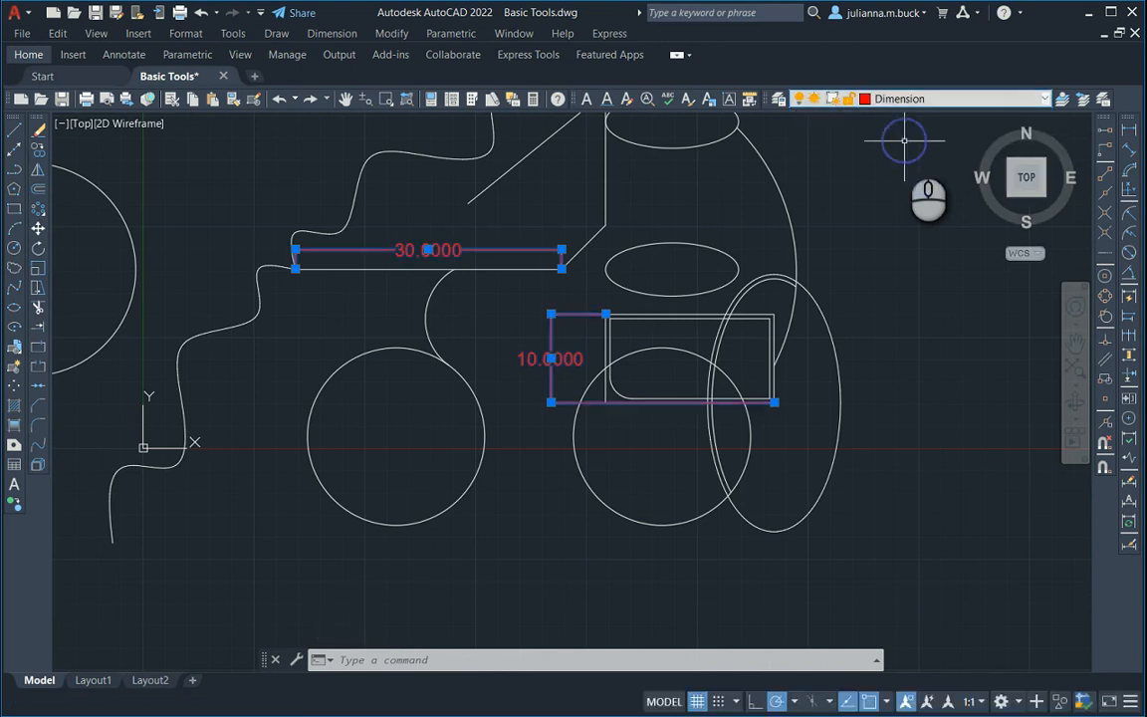
key(Escape)
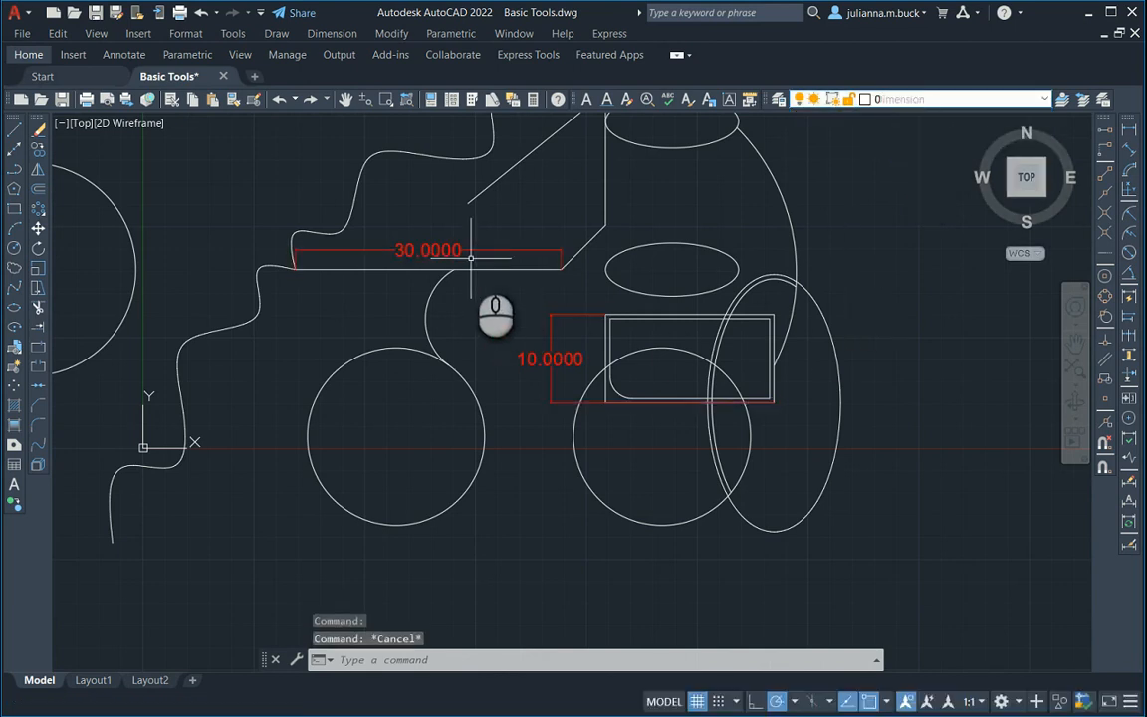
Add an aligned dimension between the two endpoints of the car's slanted windshield line, placing the dimension line above and to its left.
scroll(658, 398, up, 2)
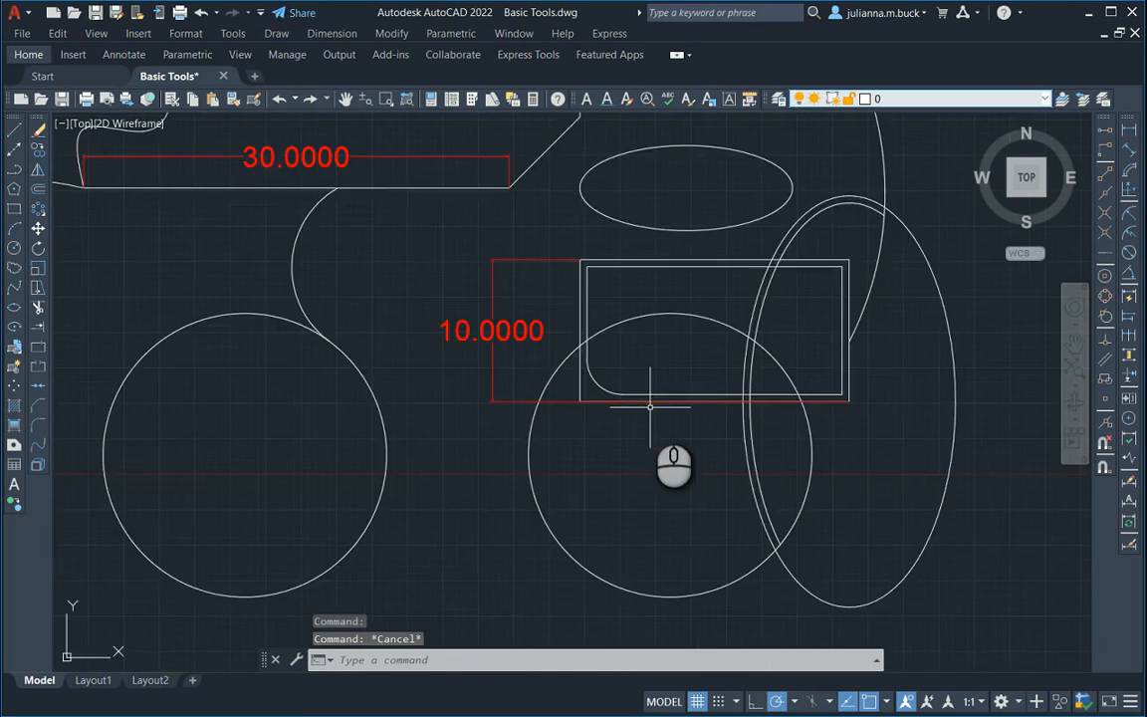
scroll(677, 418, down, 4)
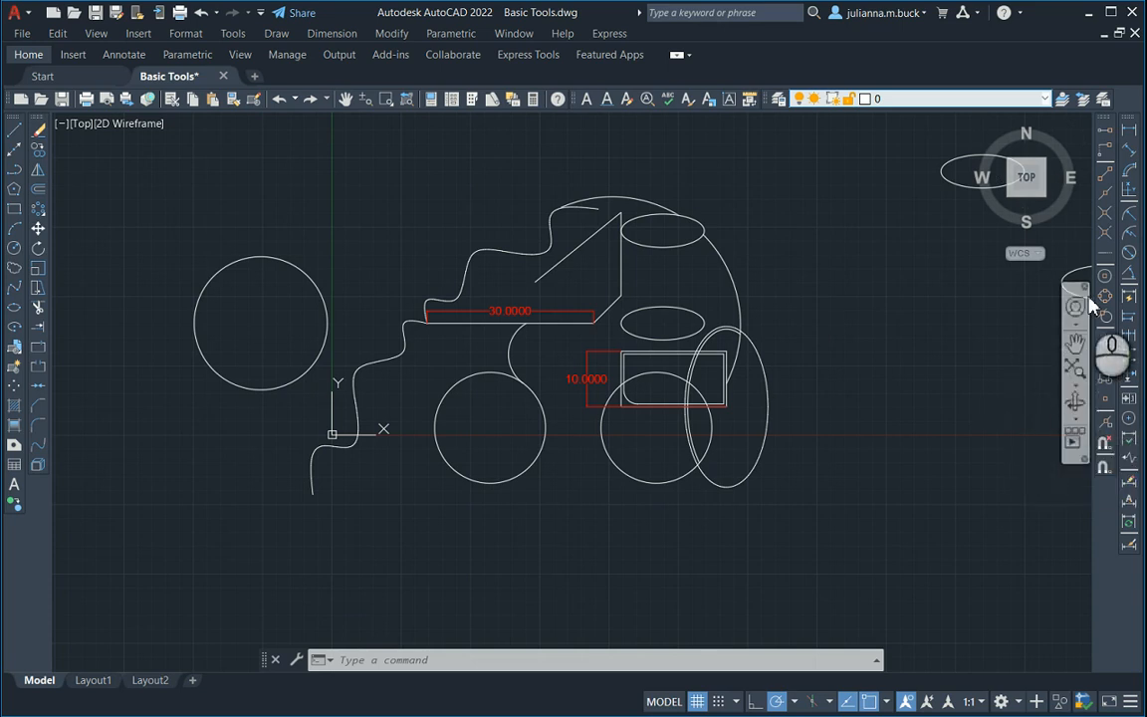
click(1129, 151)
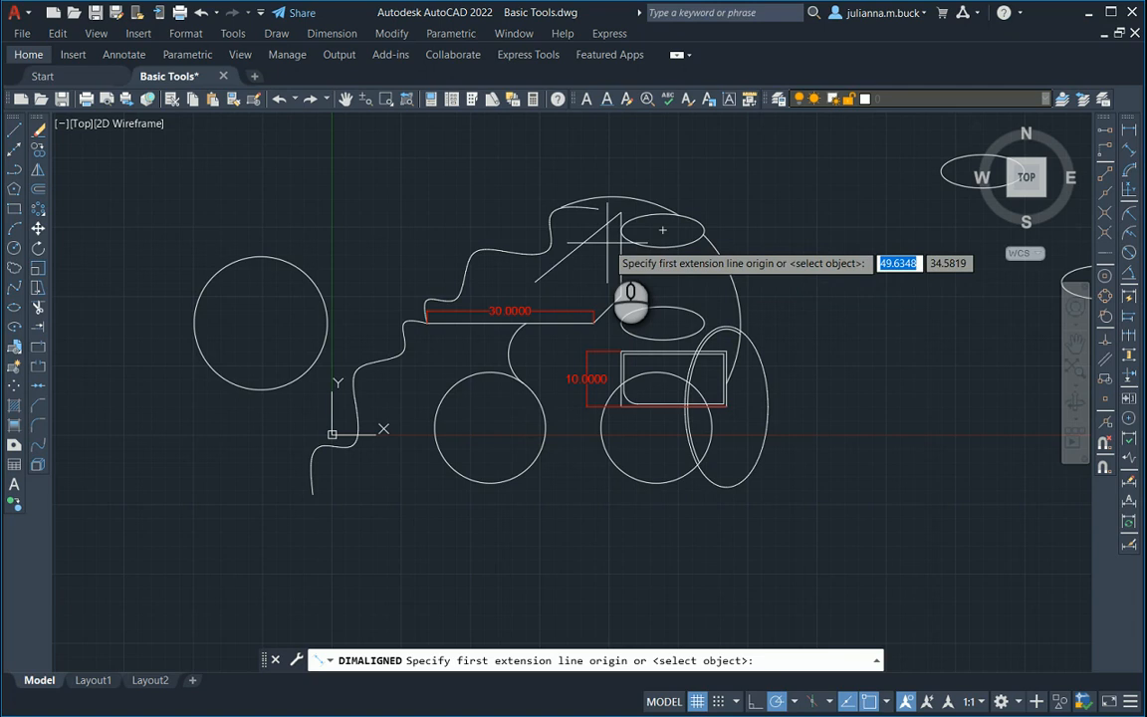
scroll(551, 225, up, 4)
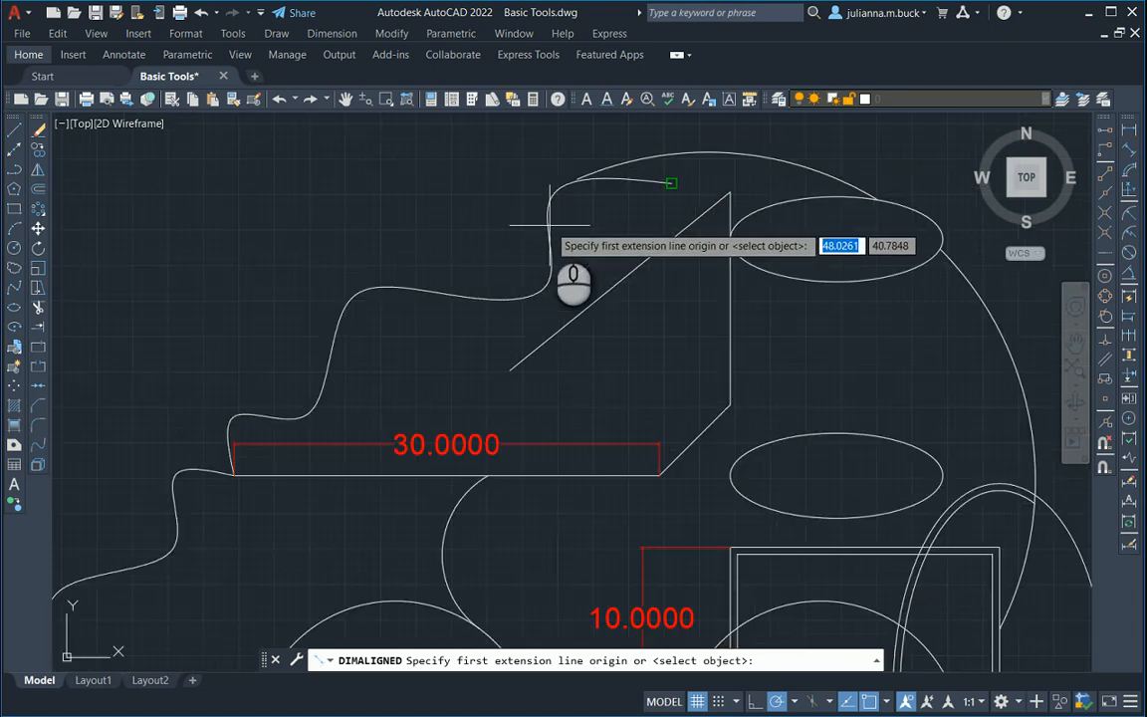
click(510, 372)
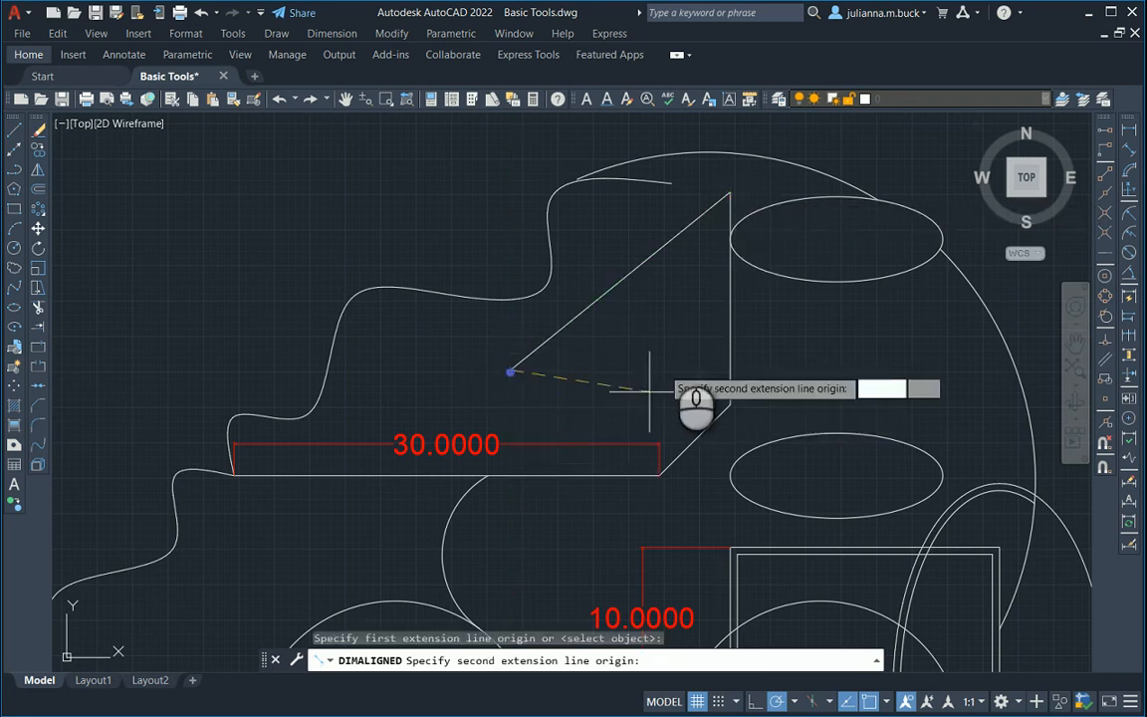
click(730, 191)
middle_drag(508, 190, 568, 271)
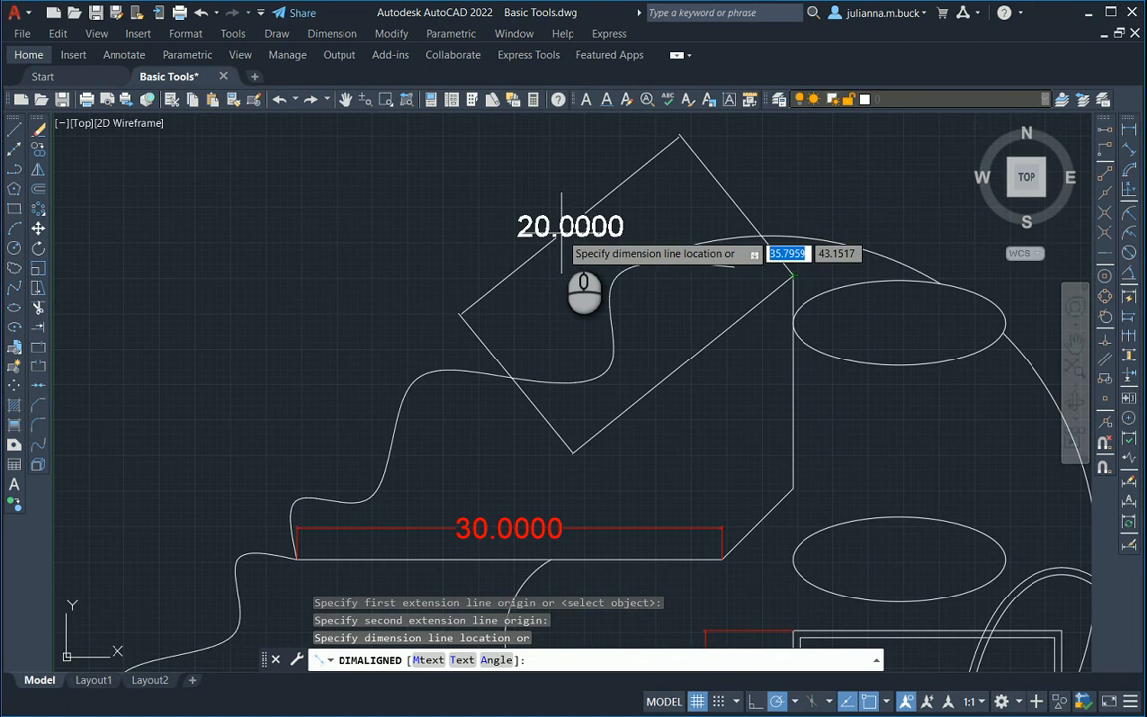
click(565, 249)
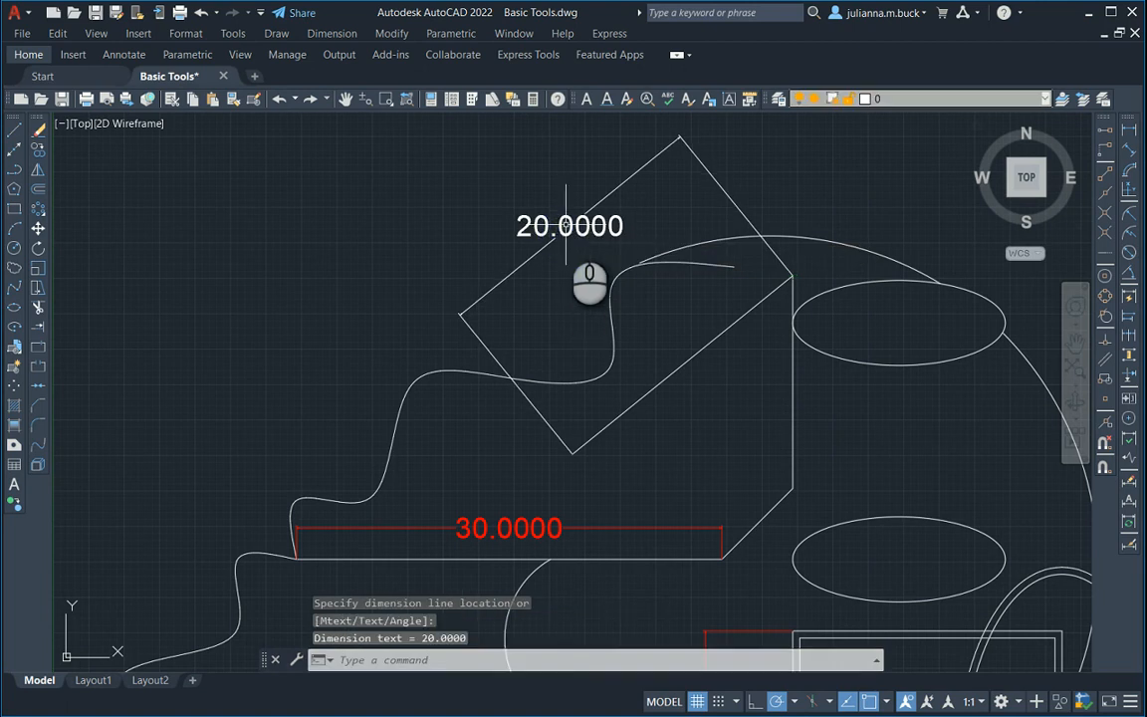
Move the slanted line's aligned dimension onto the Dimension layer and clear the selection.
click(588, 226)
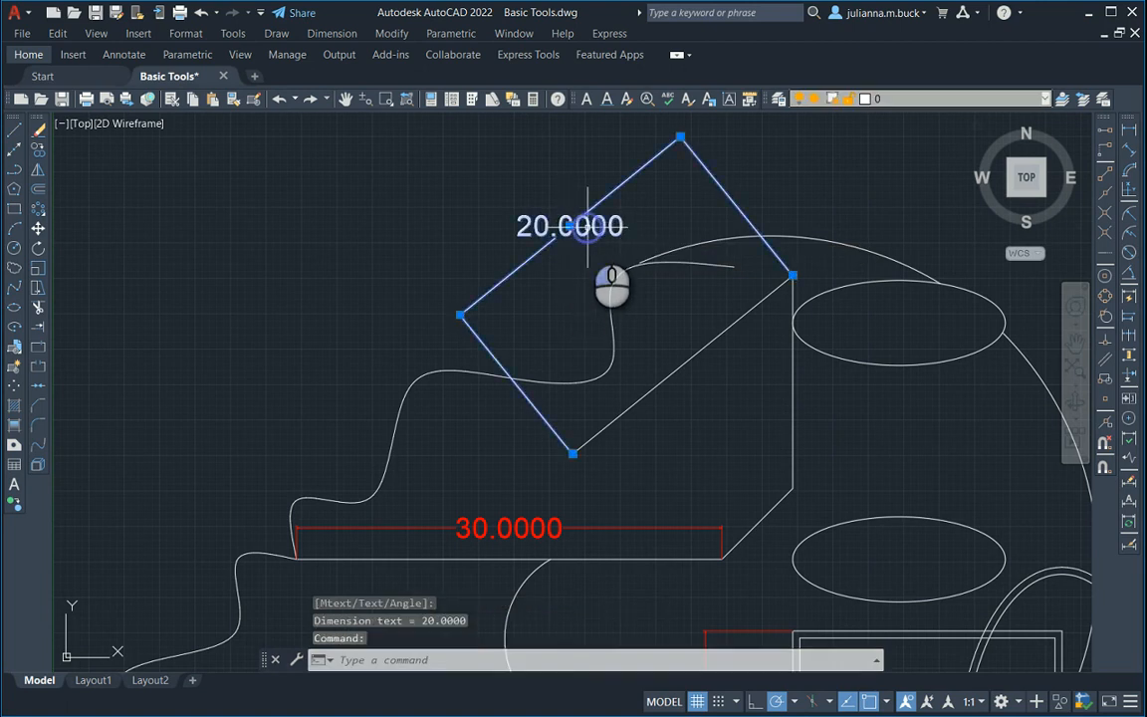
click(841, 99)
click(899, 145)
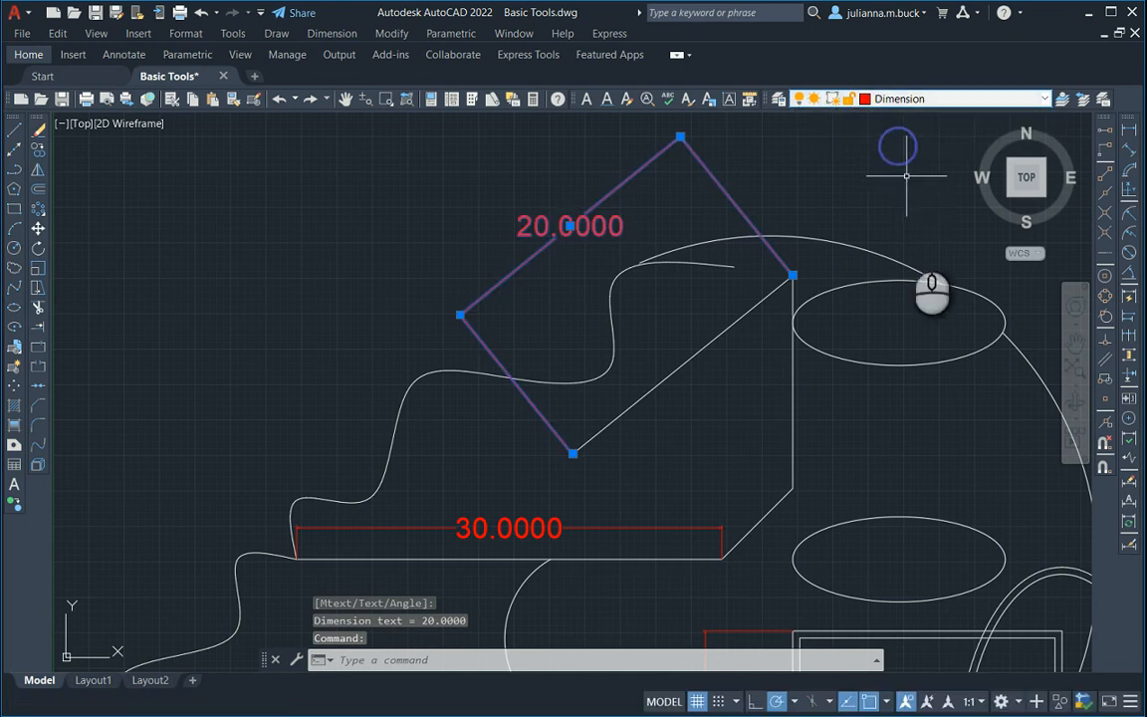
key(Escape)
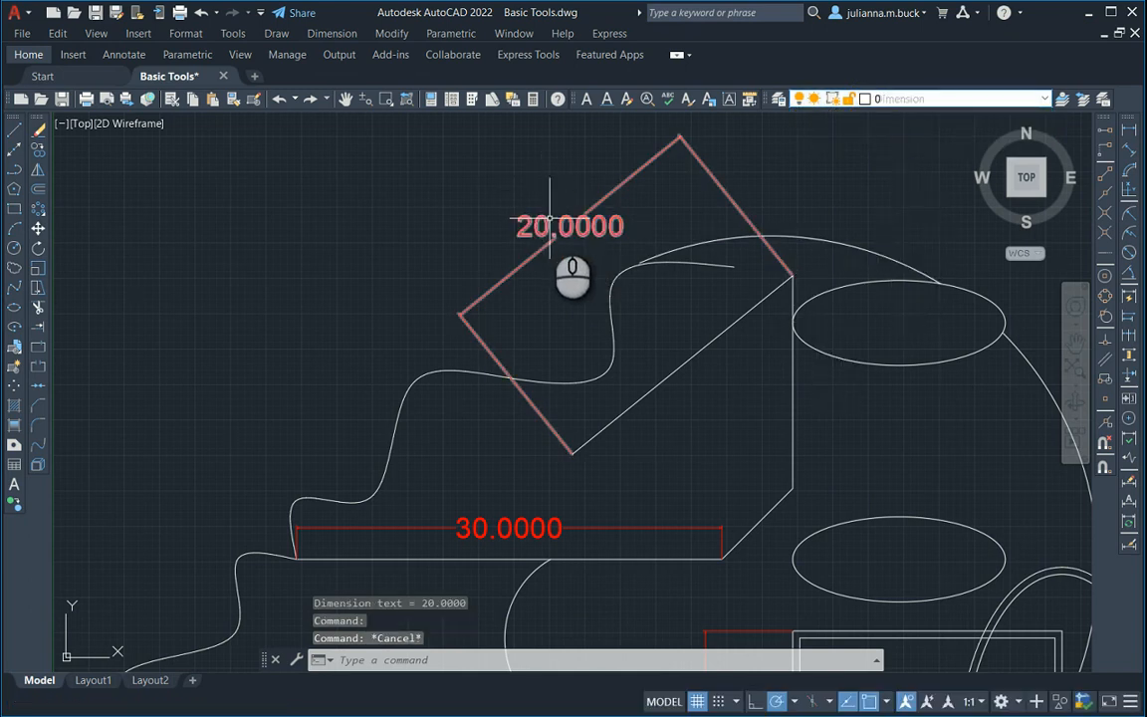
Make Dimension the current layer with nothing selected.
mouse_move(553, 236)
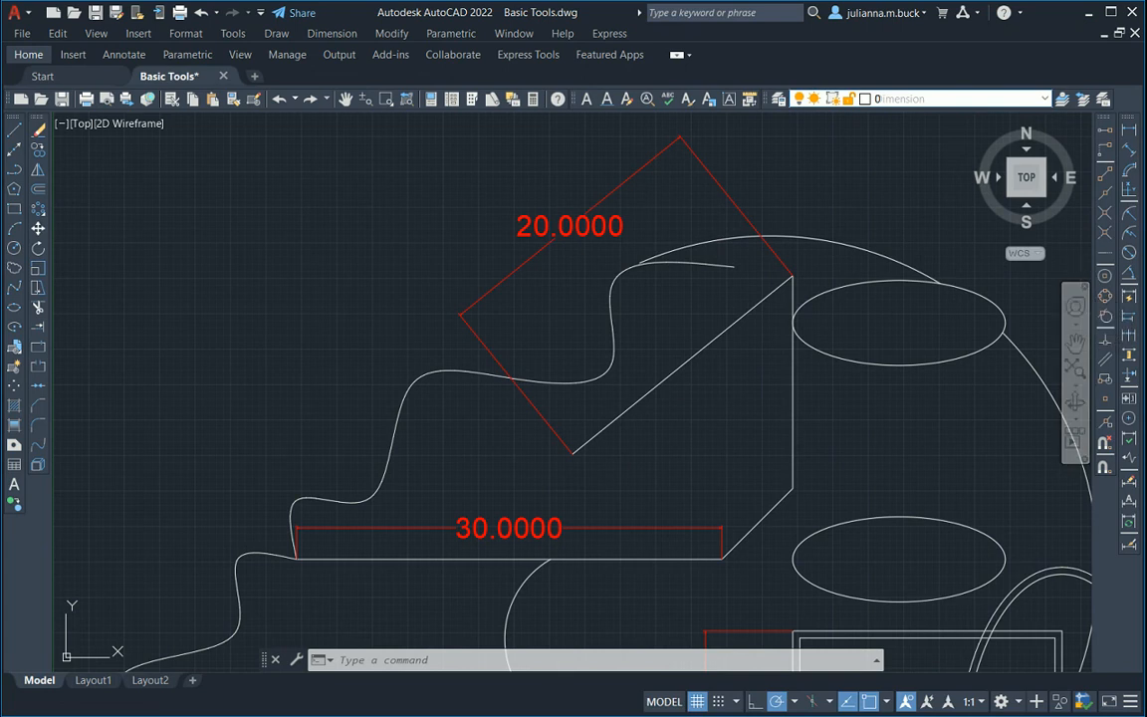
scroll(459, 234, down, 2)
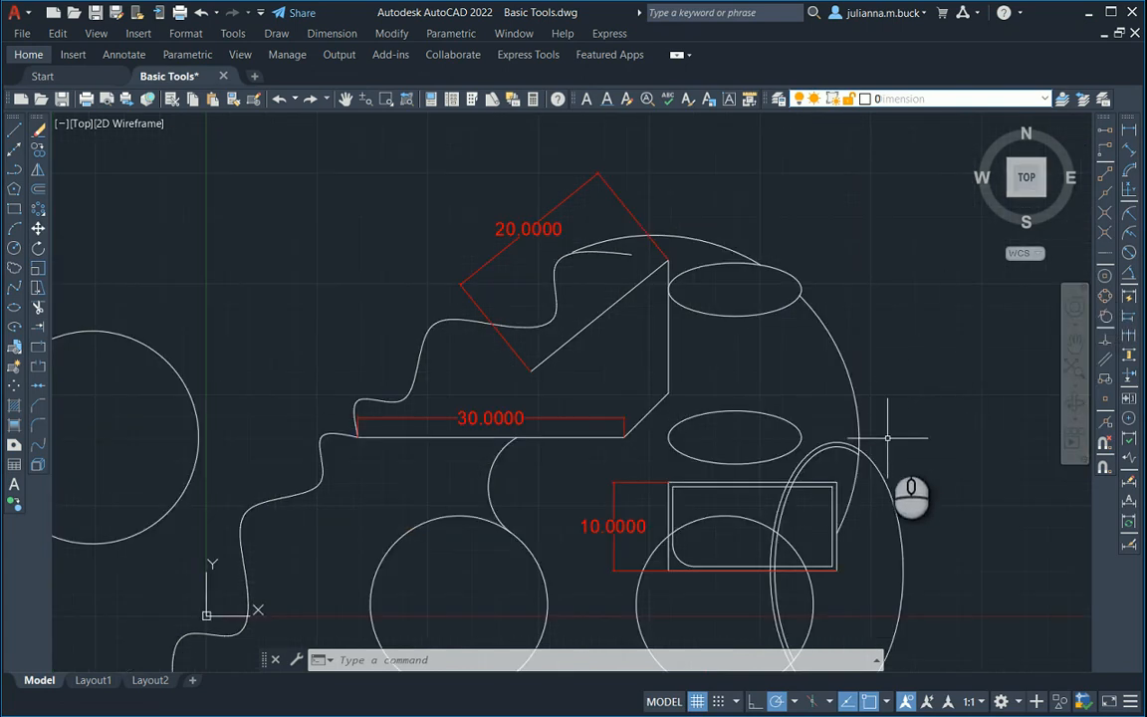
middle_drag(813, 411, 916, 311)
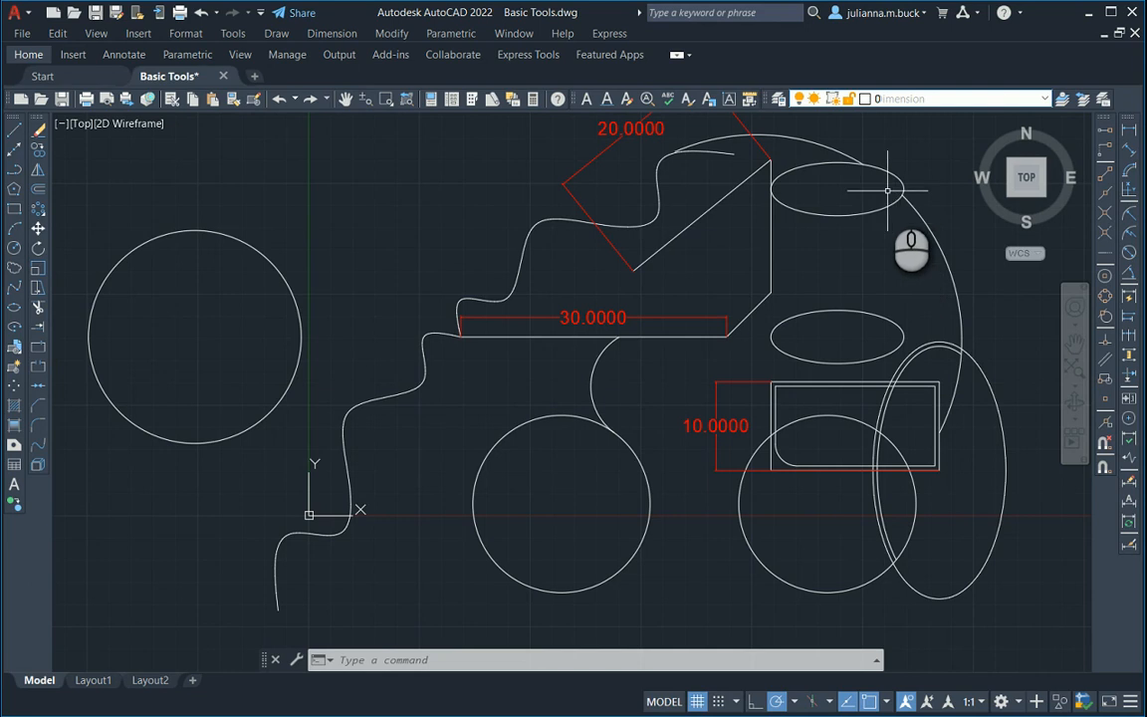
click(942, 104)
click(901, 140)
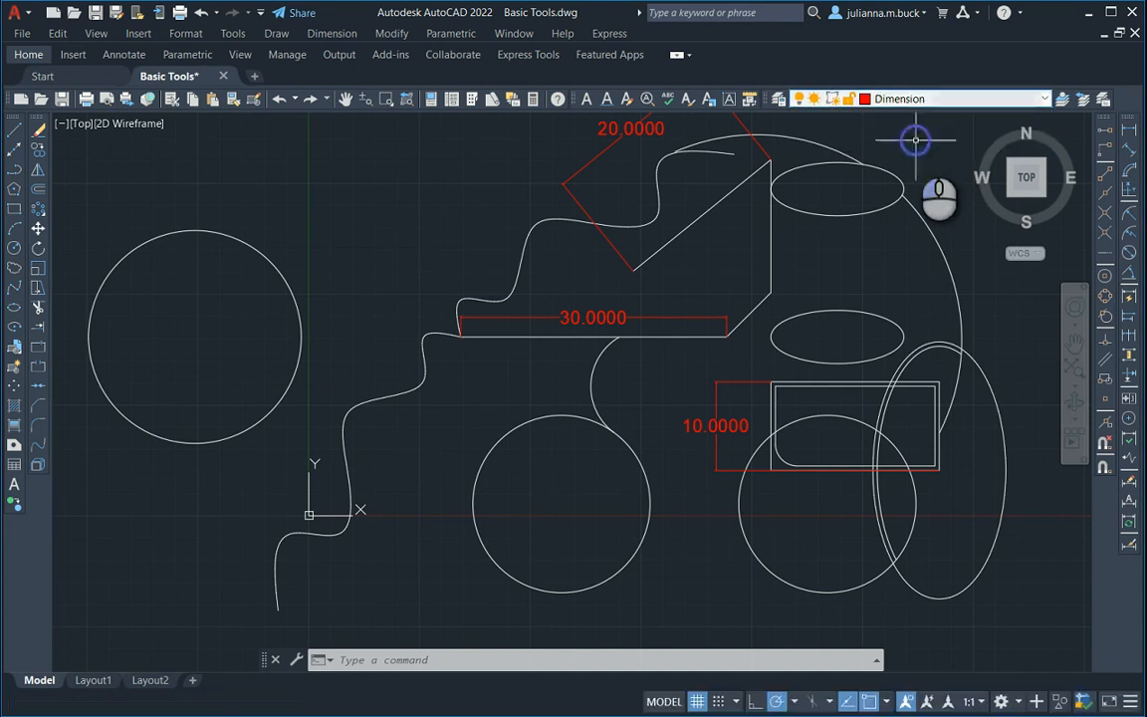
Add a radius dimension to the car's front wheel circle below the arc, placing its text inside the circle's upper-left part.
click(1132, 221)
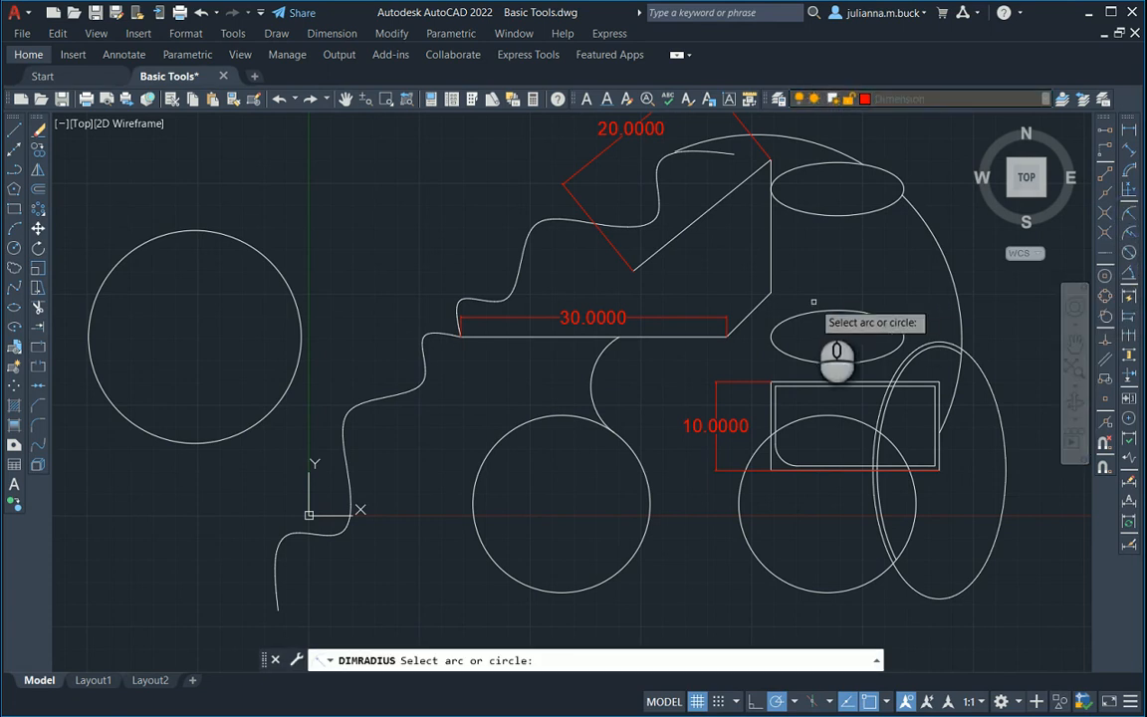
middle_drag(687, 553, 673, 488)
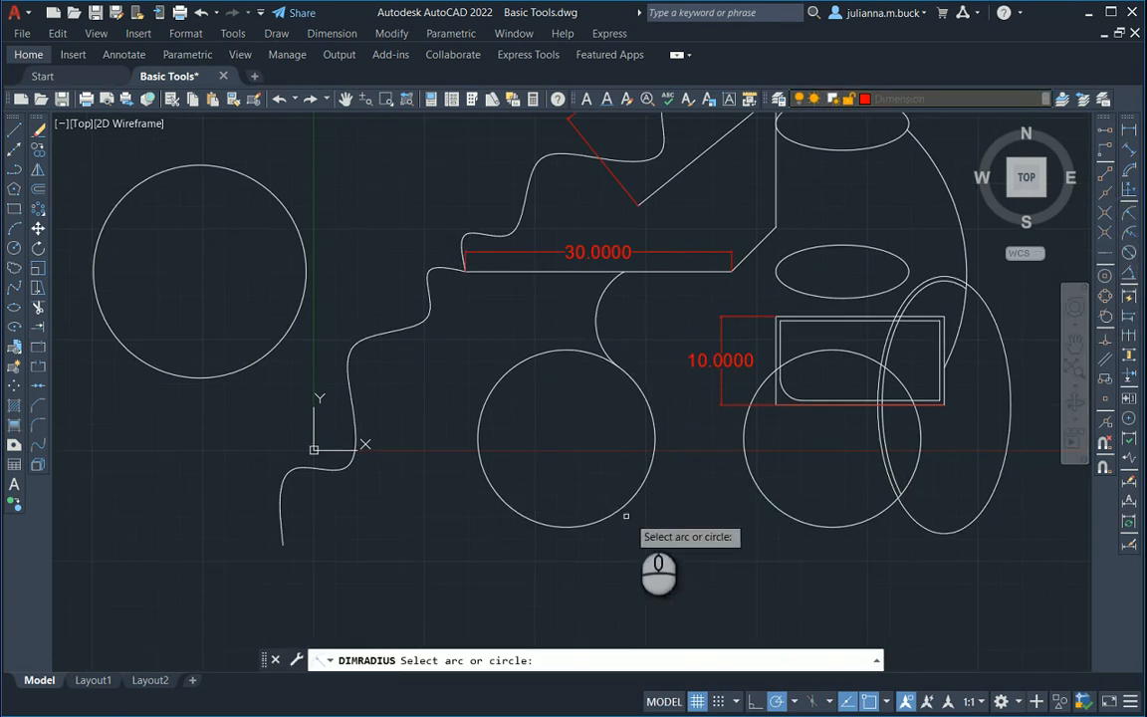
scroll(629, 478, up, 2)
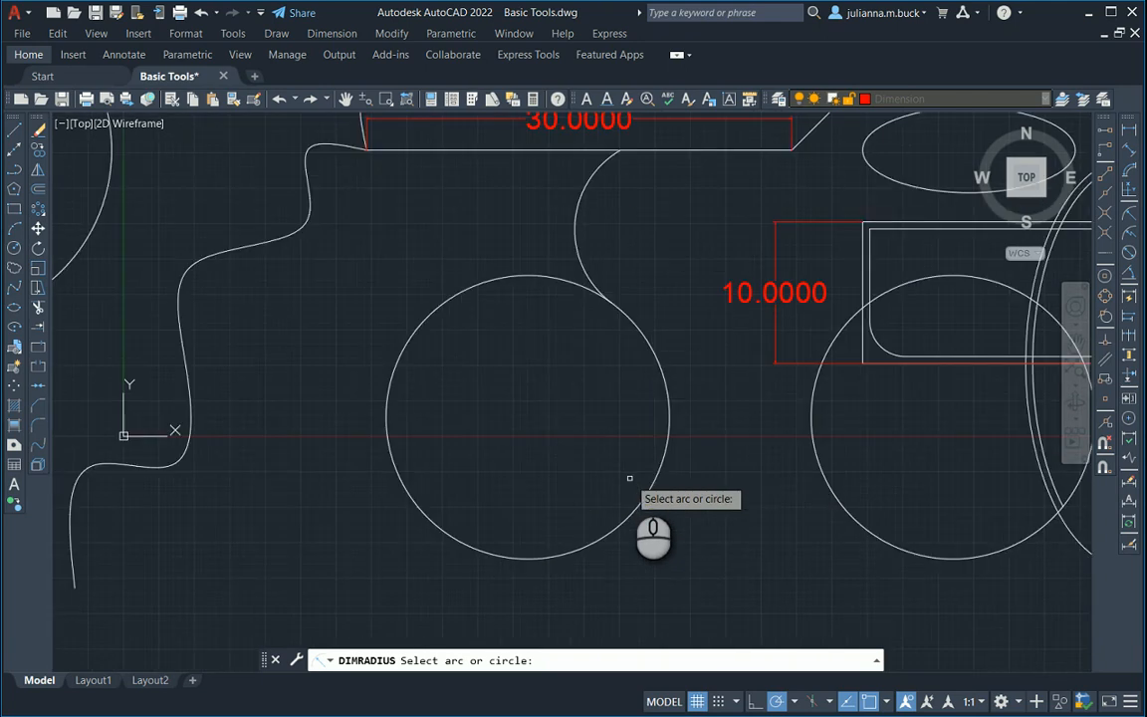
click(460, 291)
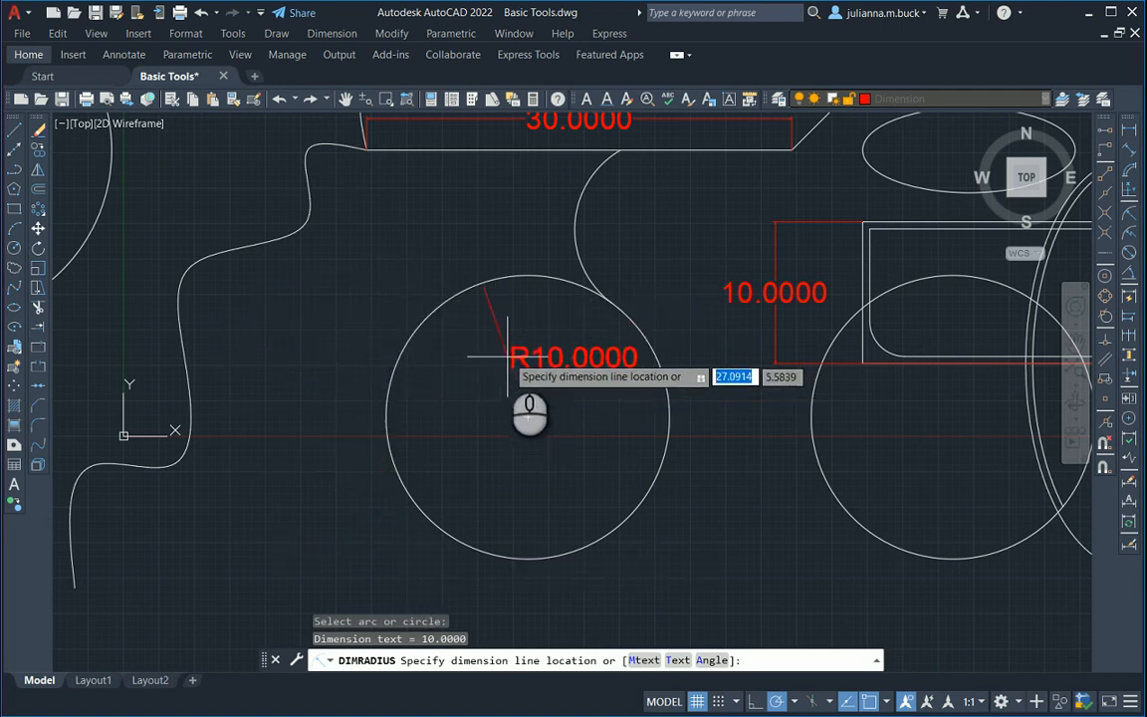
click(460, 368)
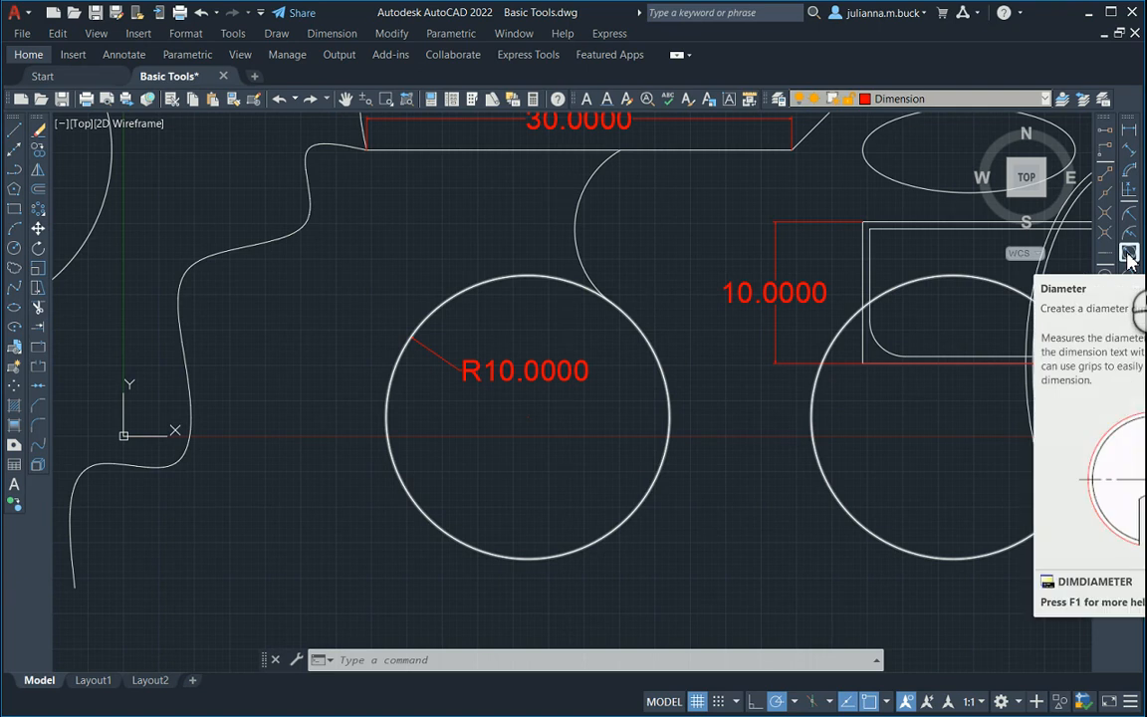
Add a diameter dimension to the large standalone circle beside the car, placing its text outside the circle, below and to its left.
click(1129, 255)
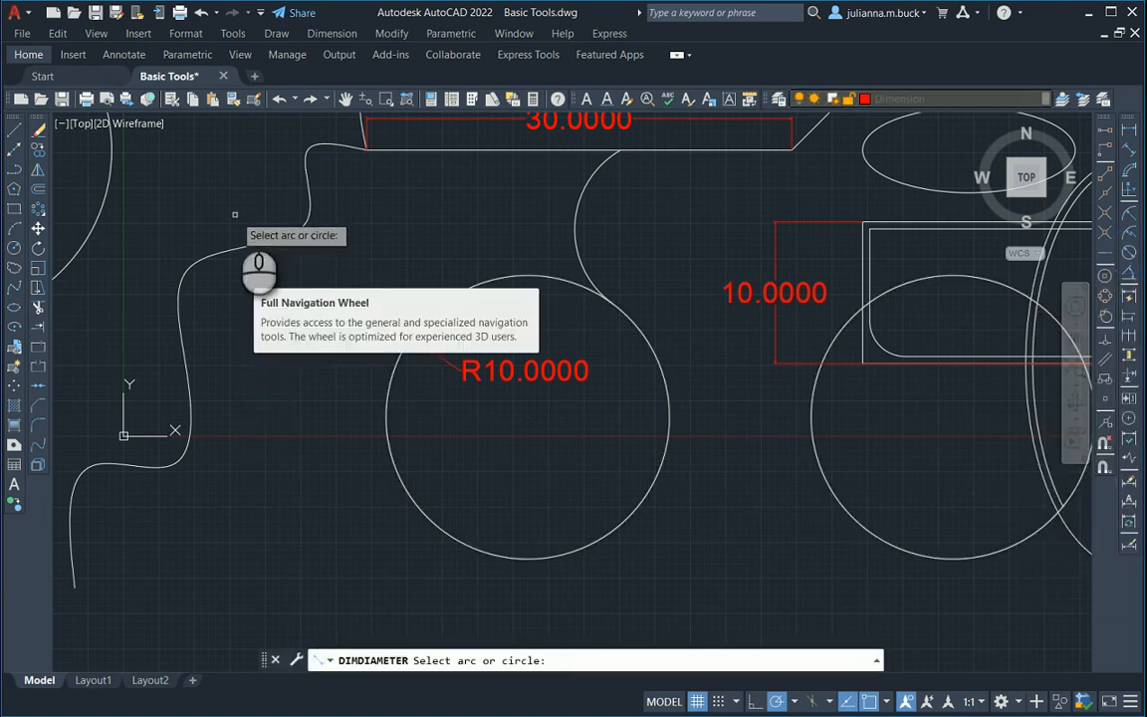
mouse_move(259, 268)
middle_down()
mouse_move(530, 390)
mouse_move(865, 456)
middle_up()
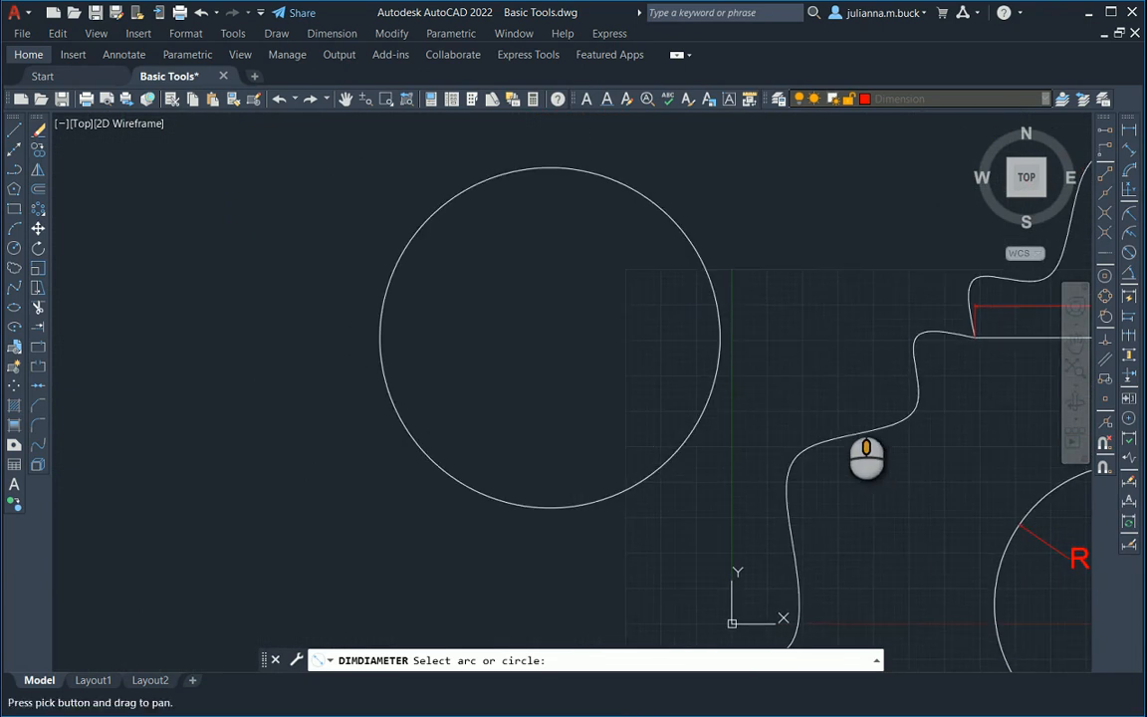
click(599, 175)
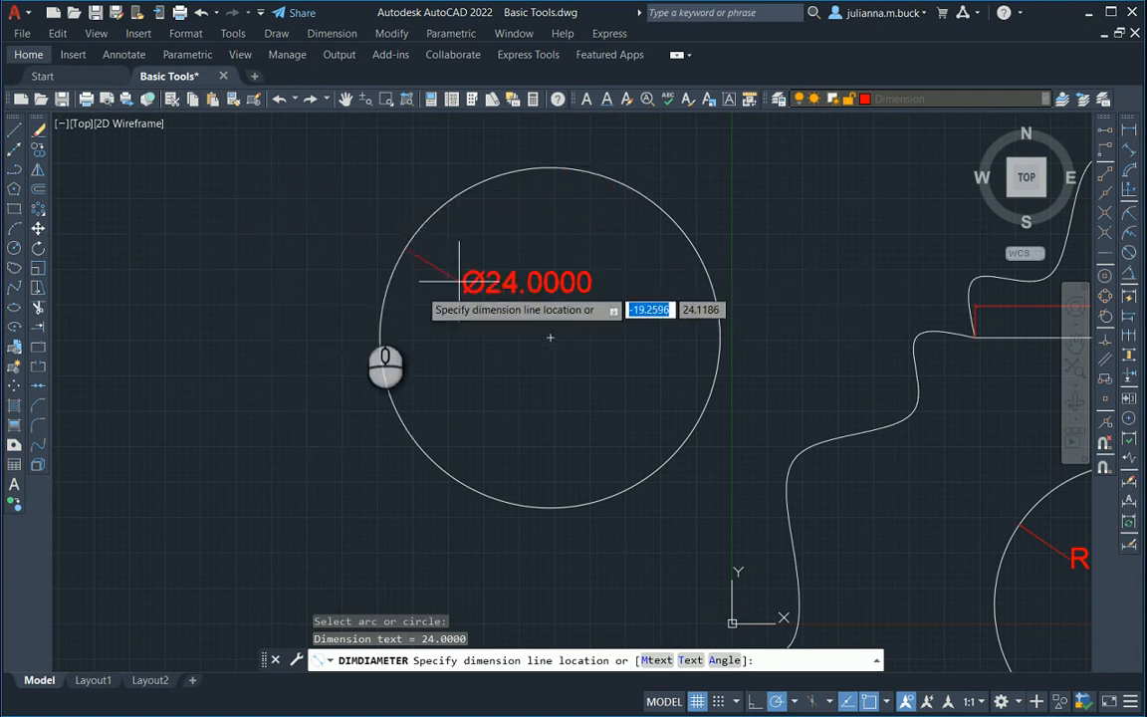
click(359, 491)
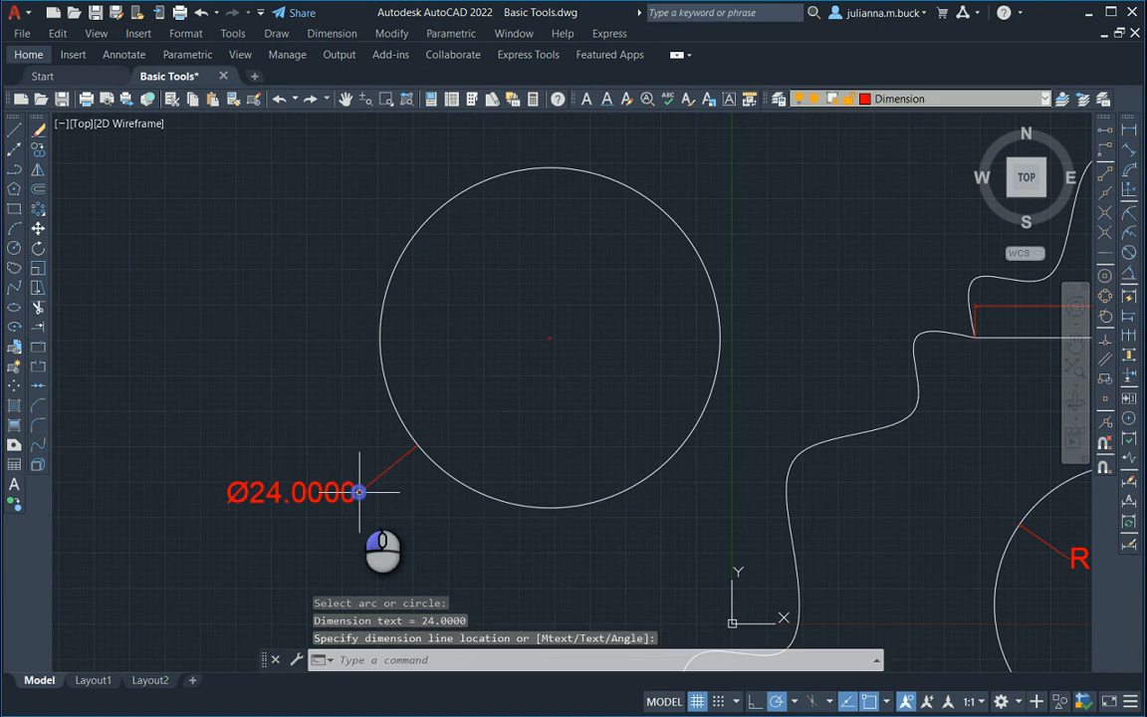
scroll(398, 293, up, 2)
scroll(363, 300, down, 4)
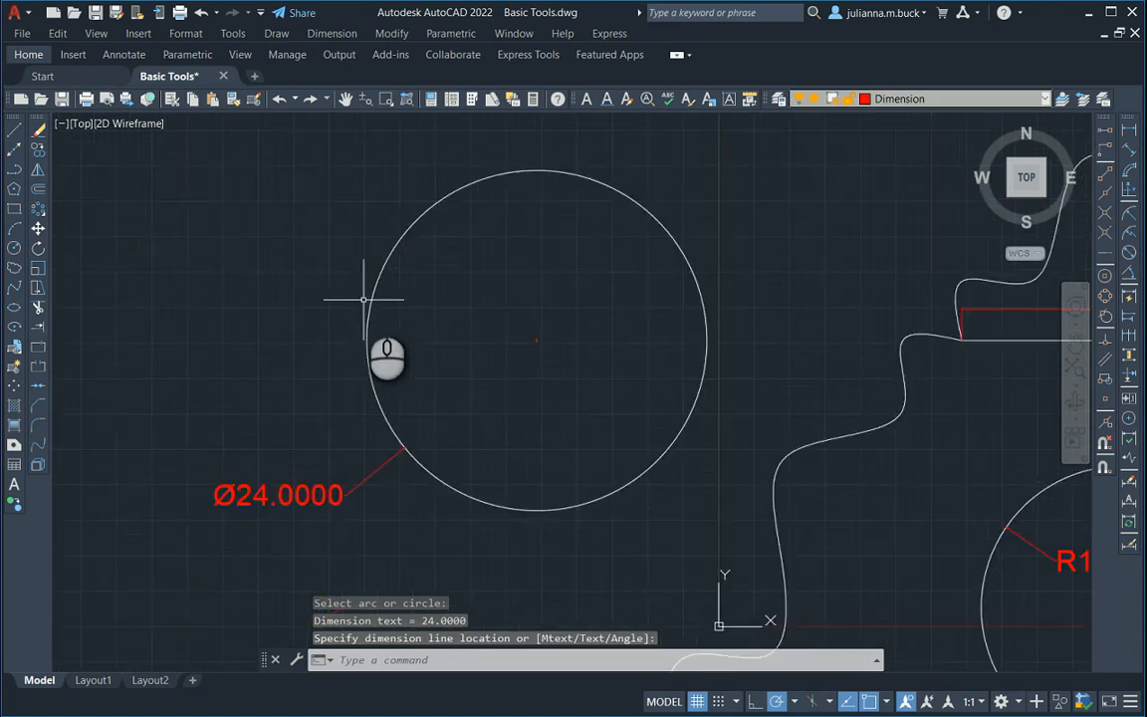
Add an angular dimension between the car body's short slanted line and its horizontal bottom line, placing the arc to the right of their corner.
middle_drag(679, 404, 603, 367)
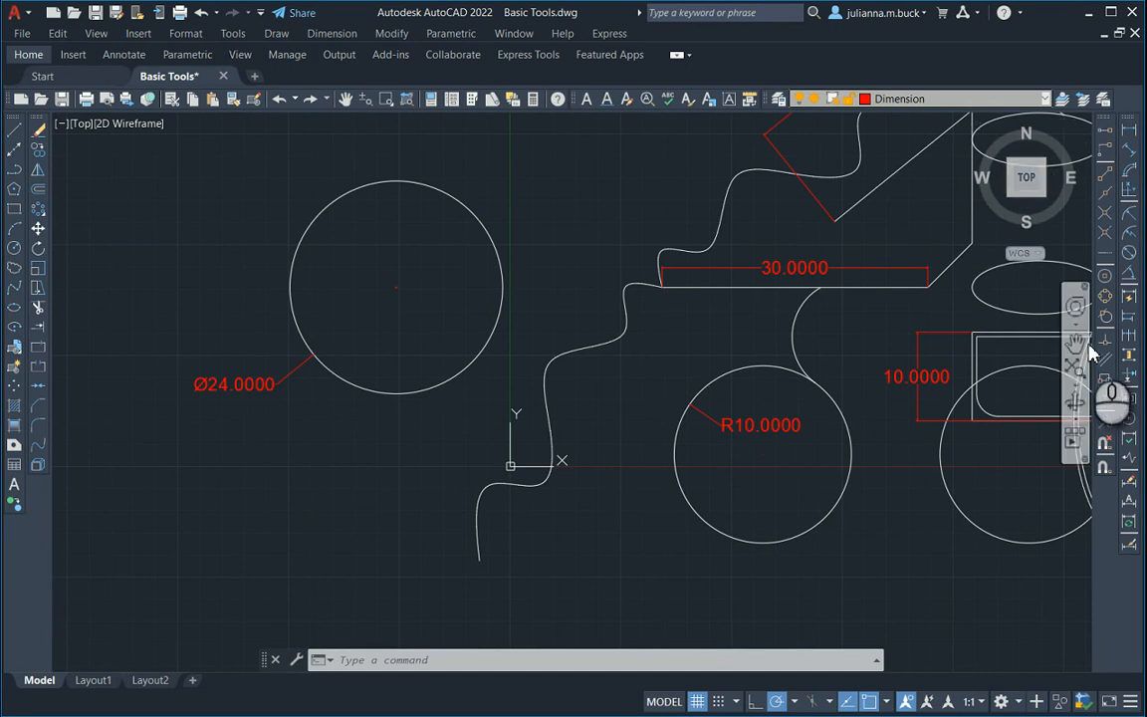
click(1129, 272)
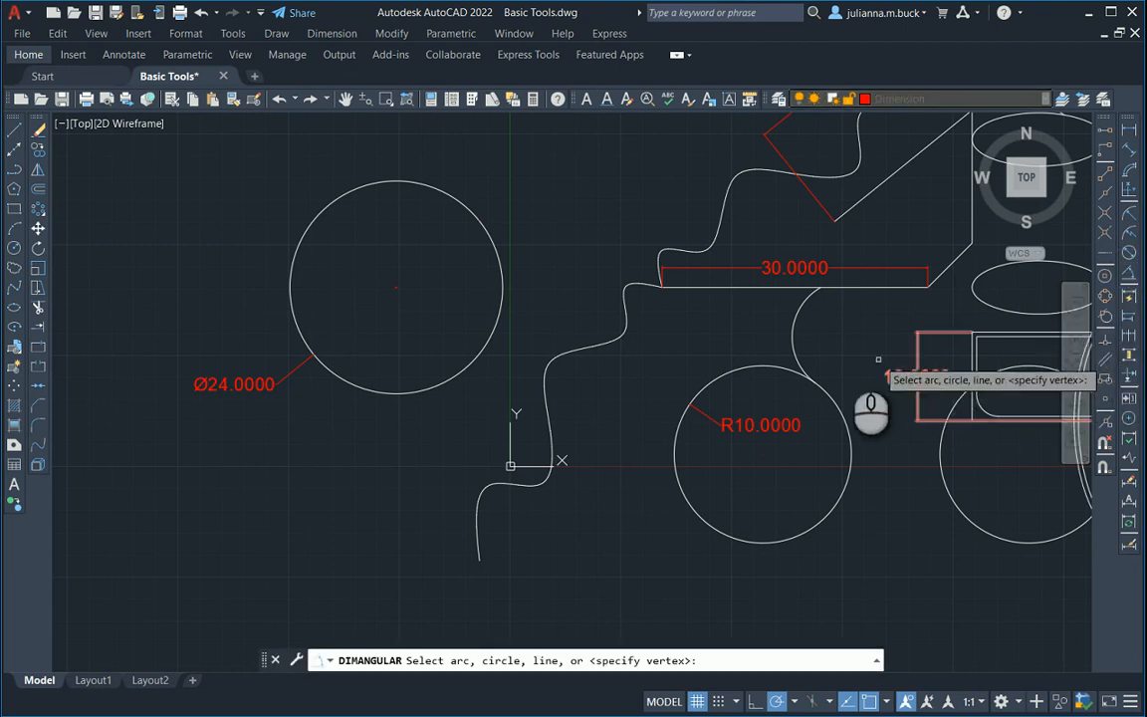
middle_drag(824, 328, 541, 366)
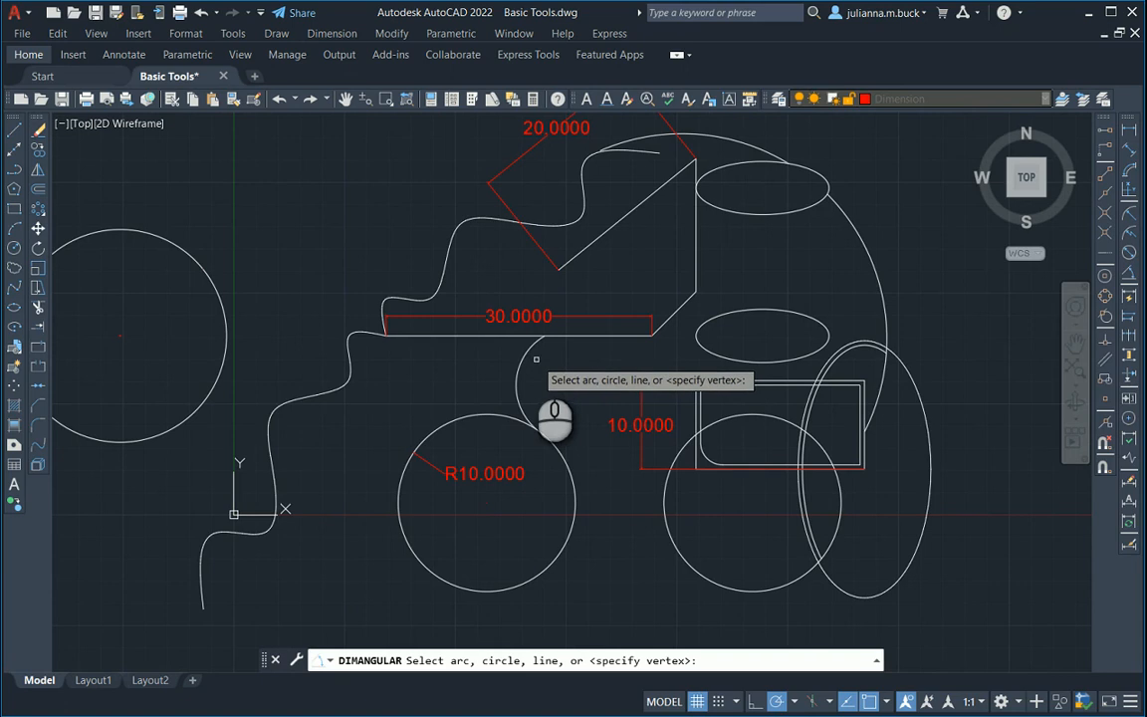
scroll(682, 305, down, 2)
scroll(682, 306, up, 6)
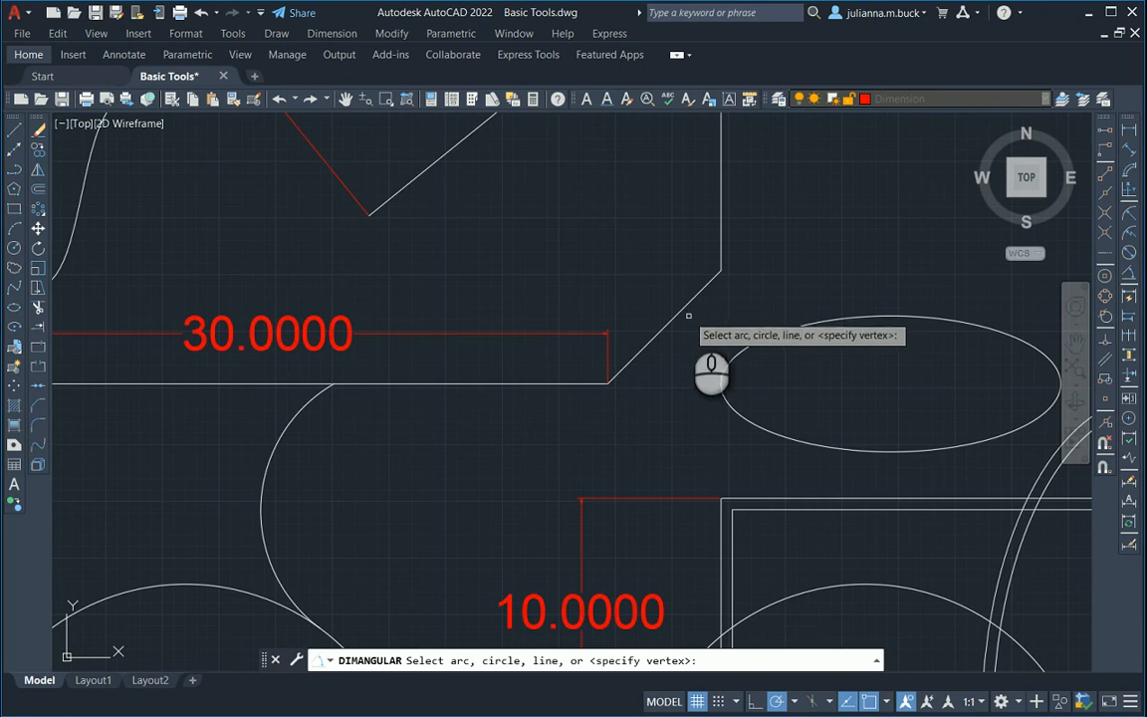
click(689, 300)
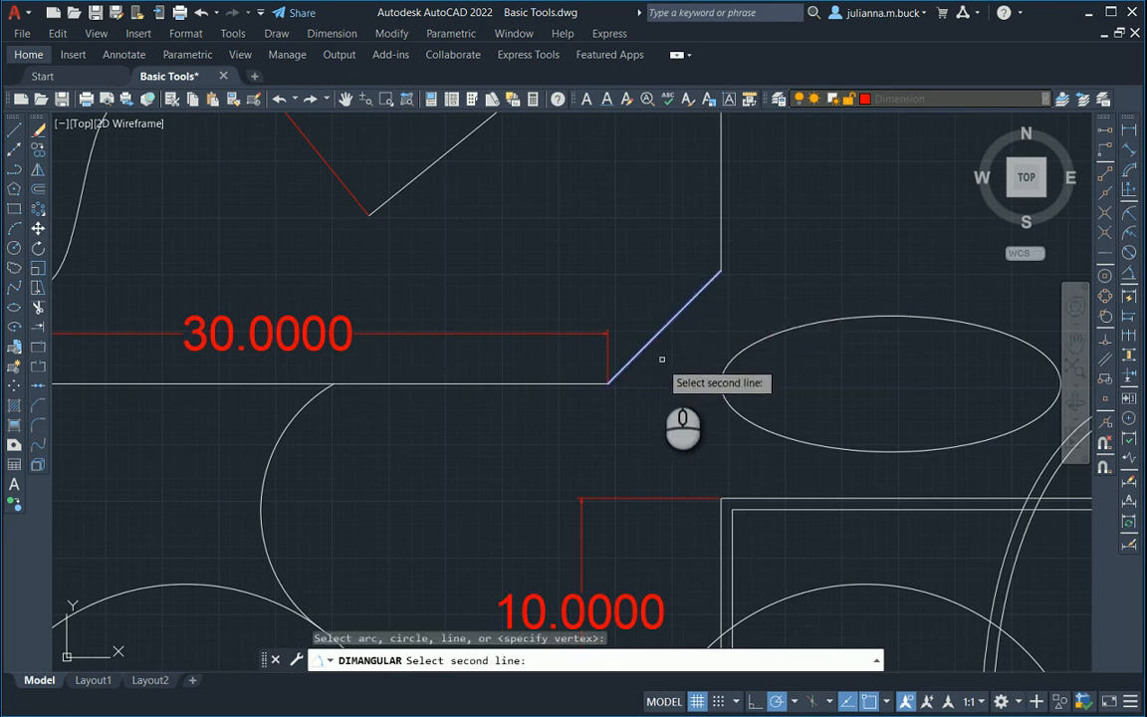
click(559, 383)
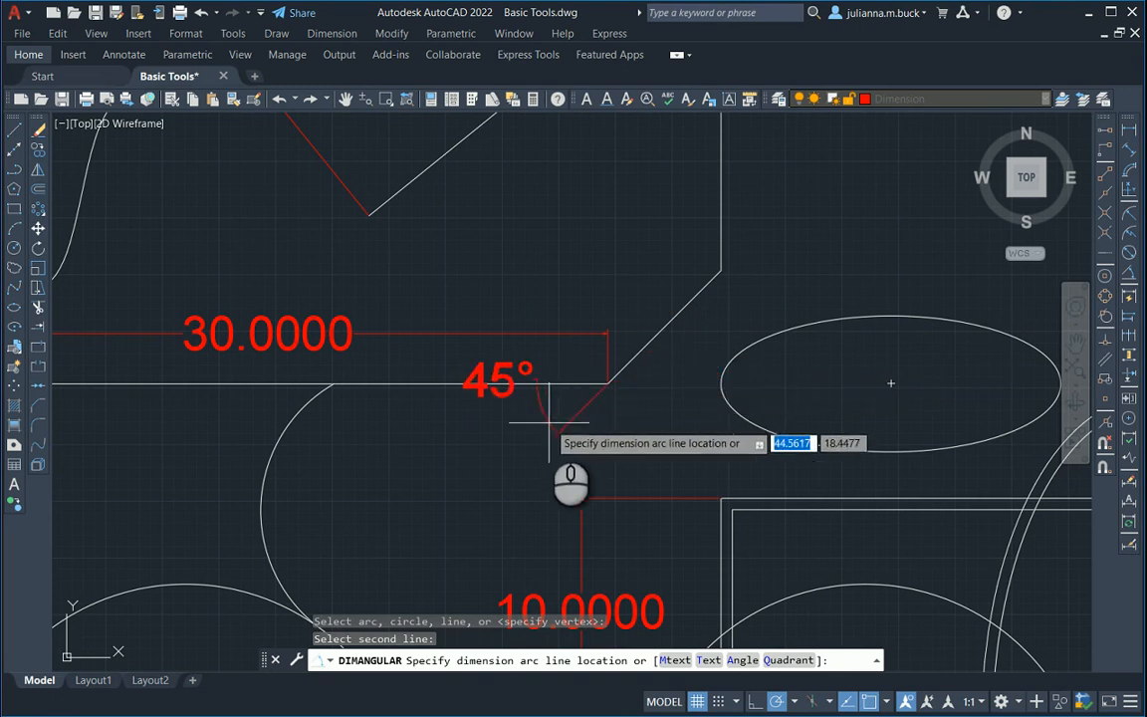
click(705, 330)
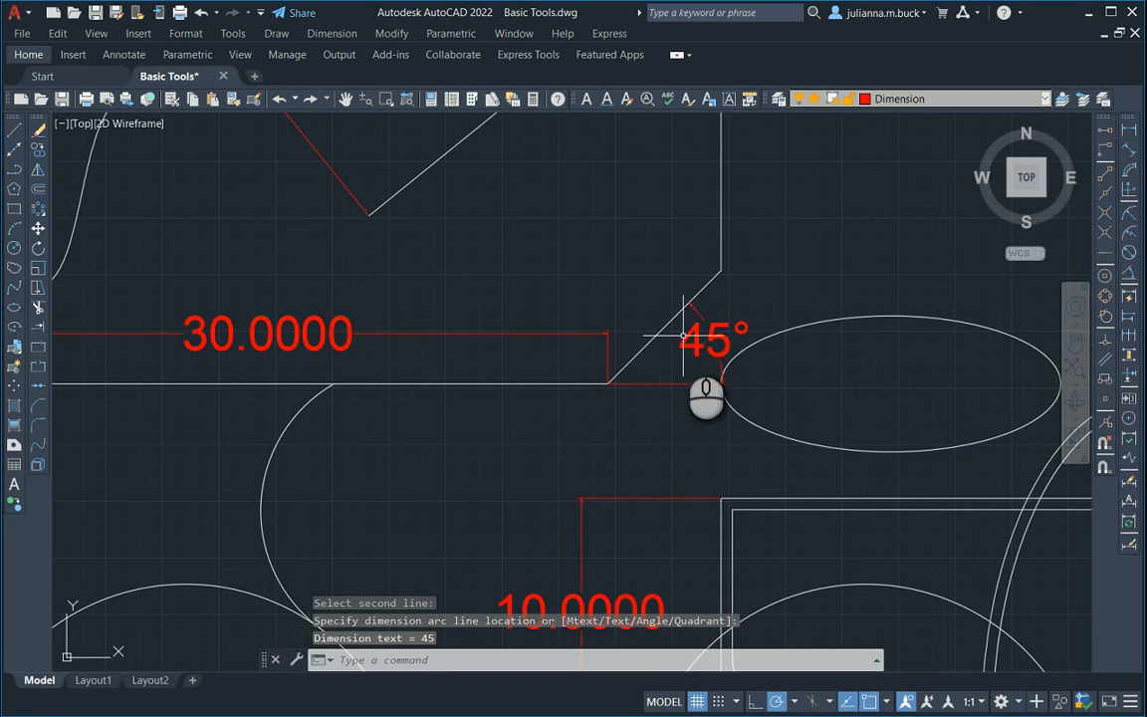
scroll(683, 344, up, 2)
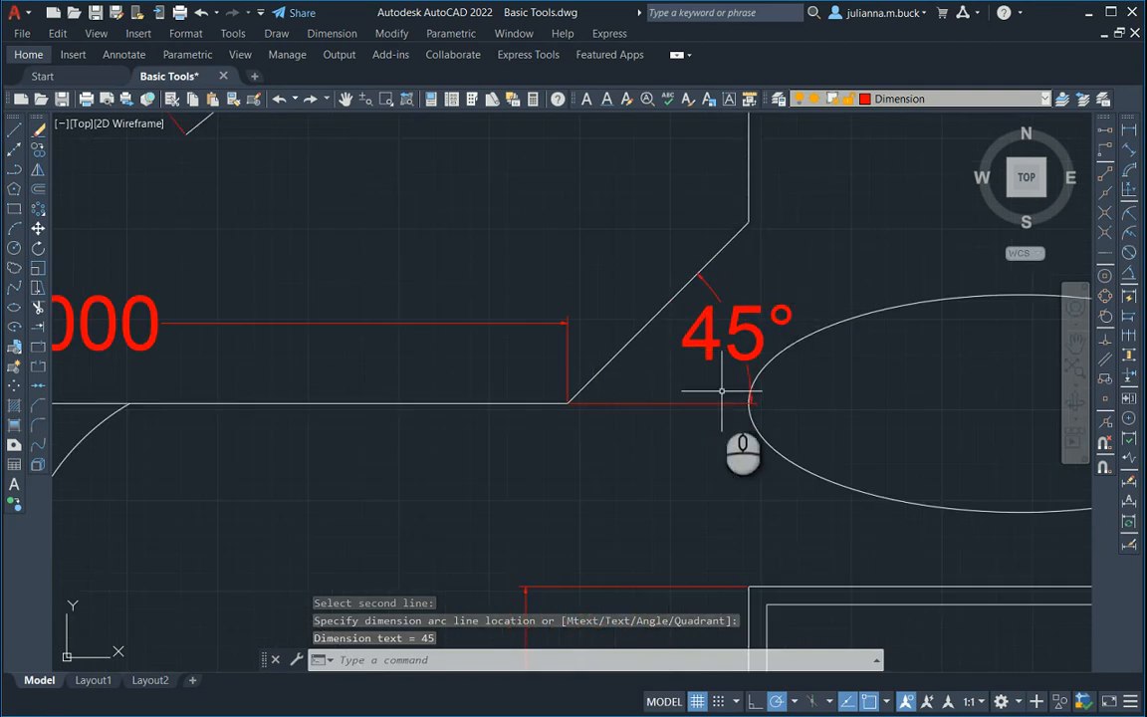
scroll(498, 386, down, 2)
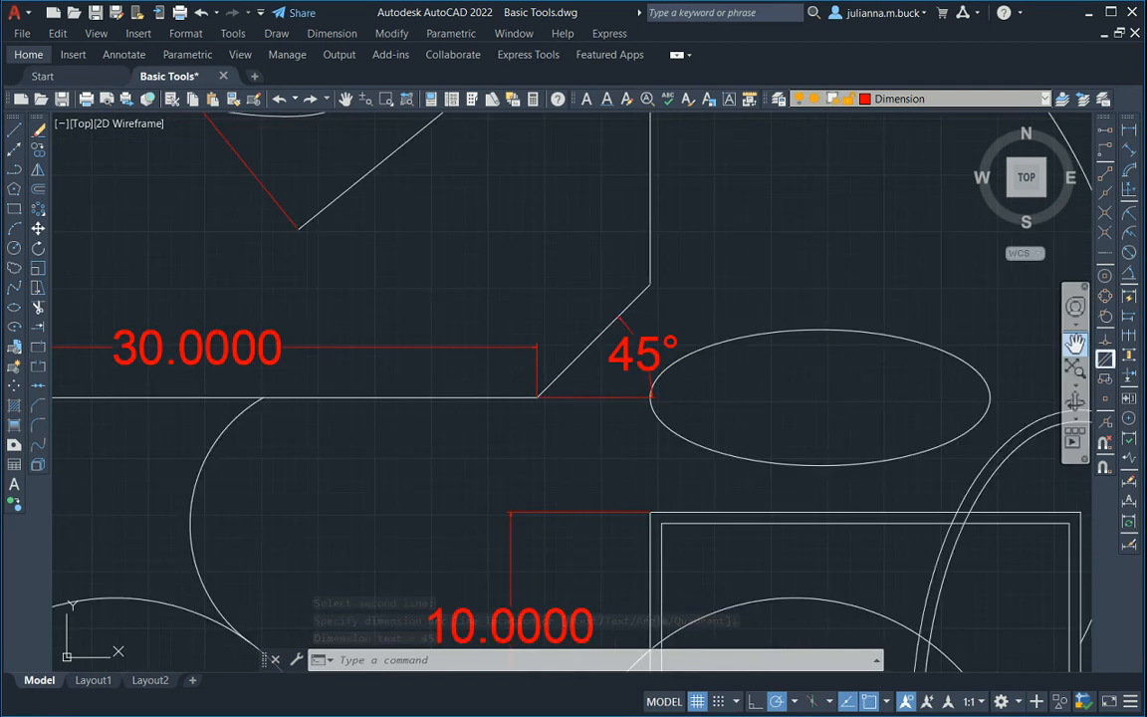
Start a geometric tolerance and choose the parallelism symbol for its first row.
scroll(606, 379, up, 2)
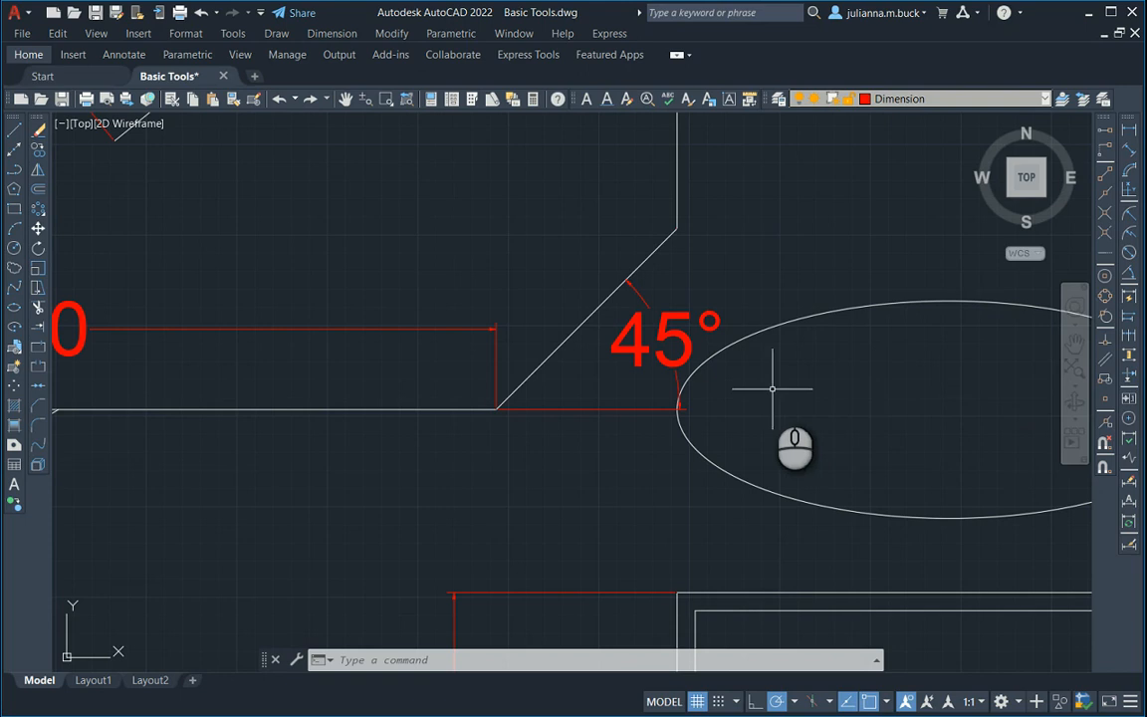
scroll(767, 390, down, 5)
click(1128, 401)
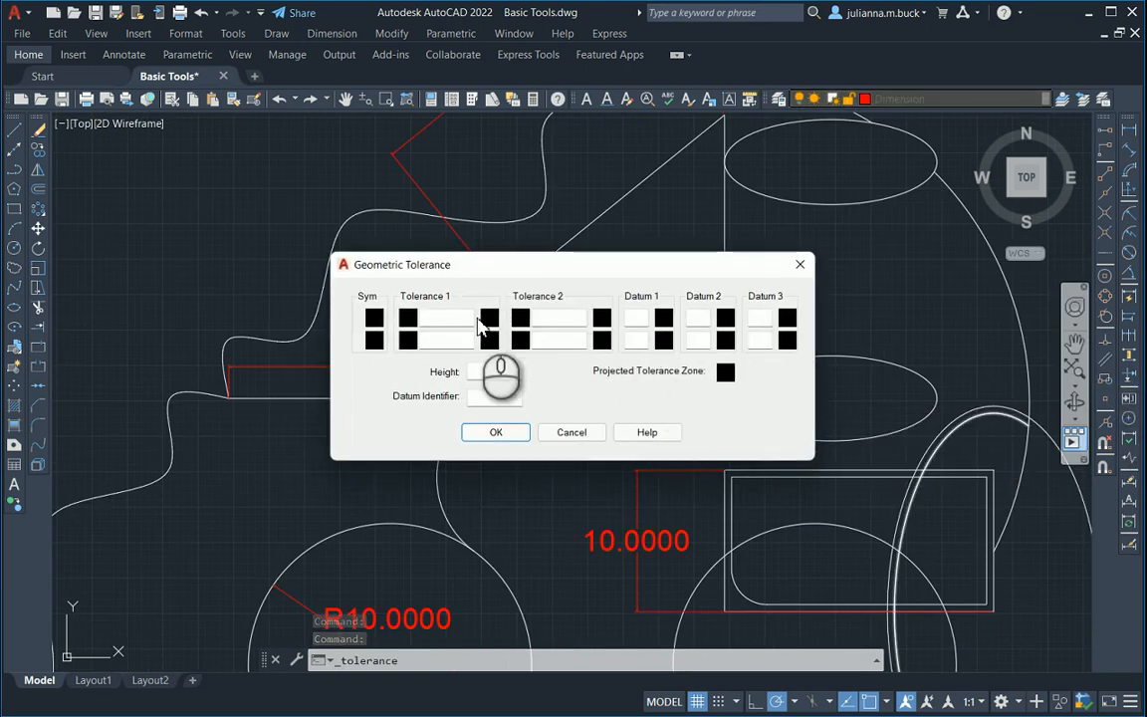
click(376, 320)
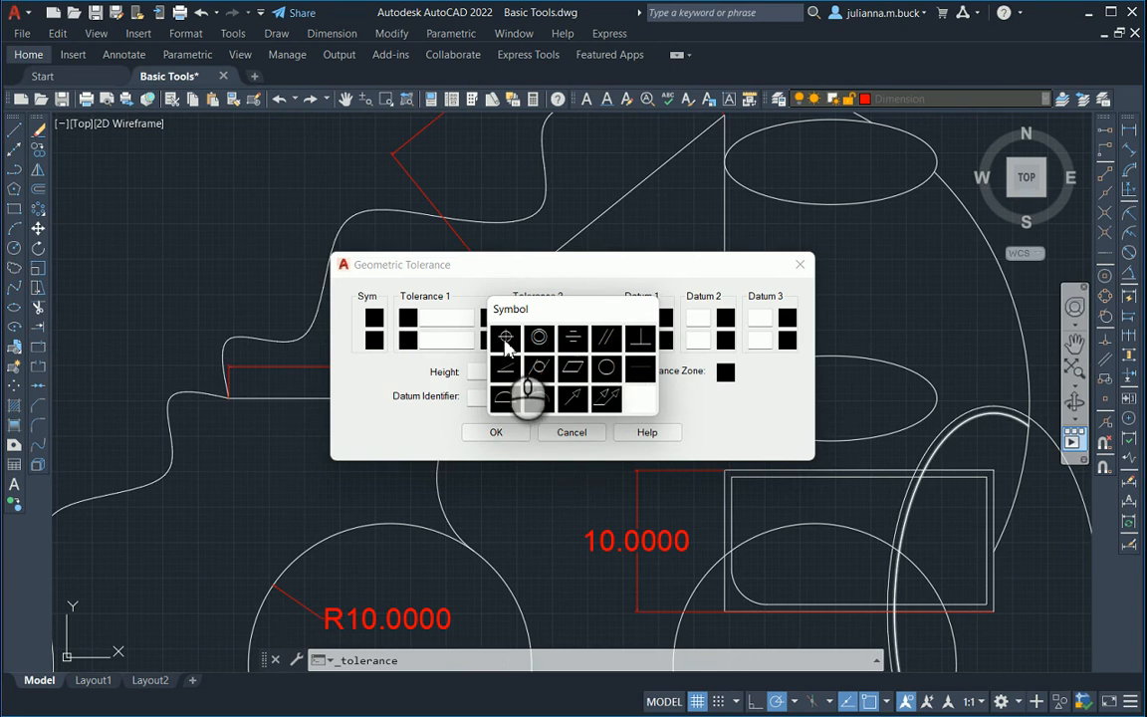
click(606, 339)
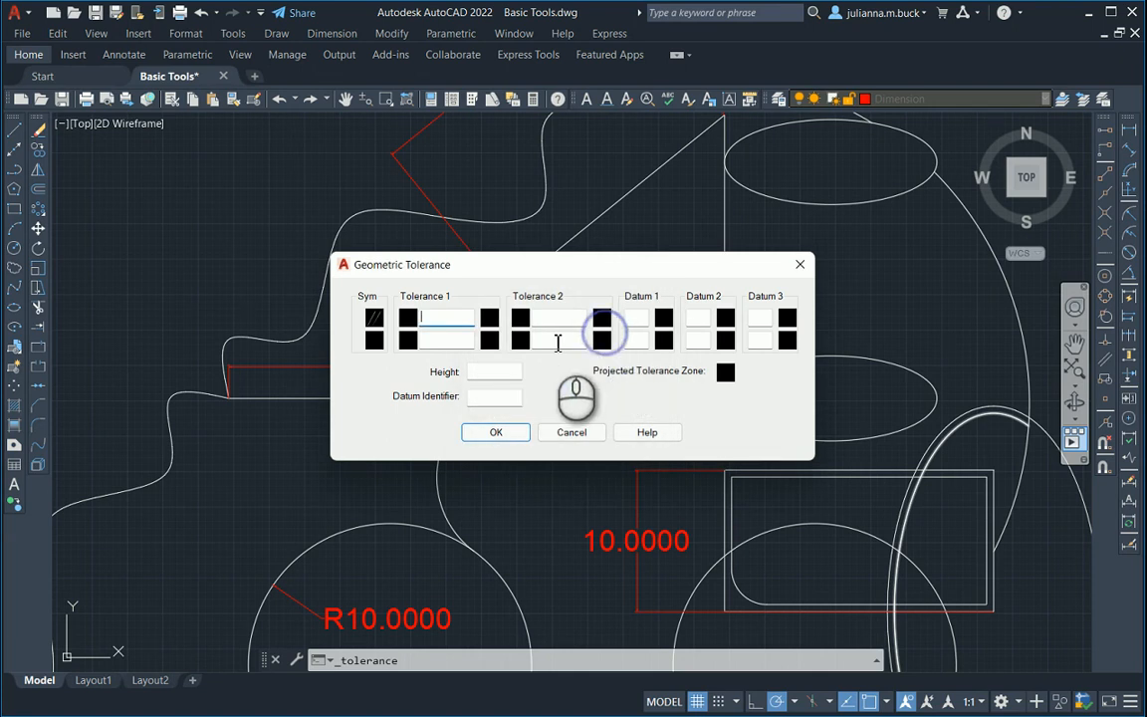
click(408, 318)
click(491, 317)
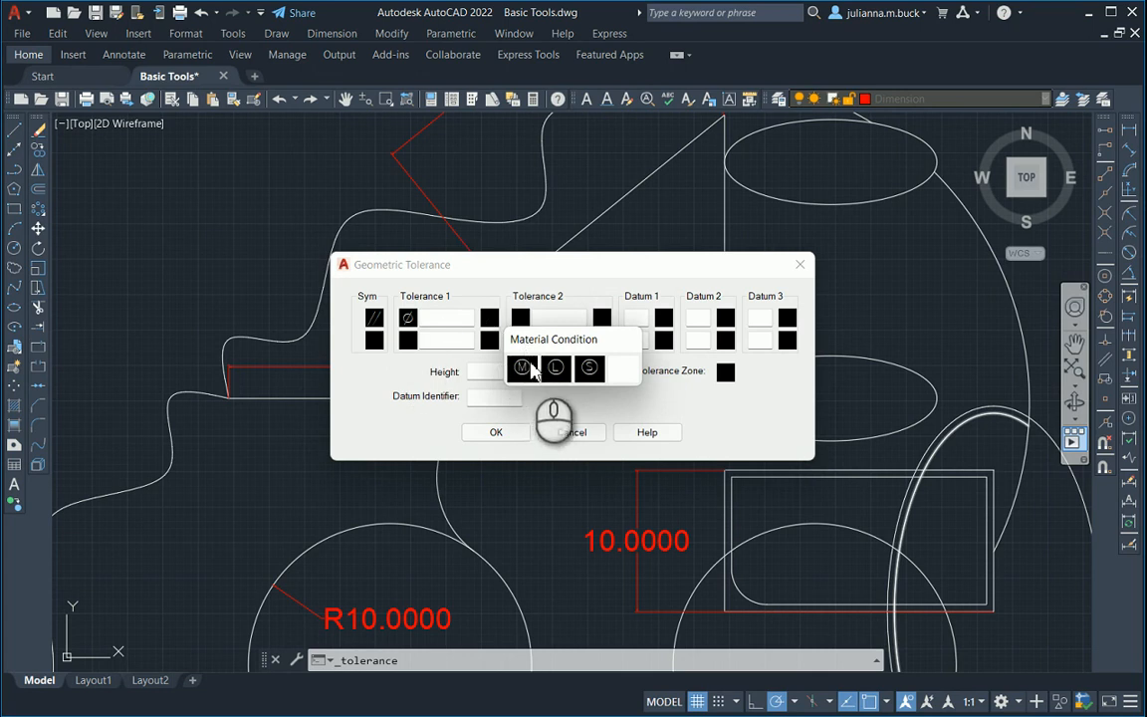
click(499, 296)
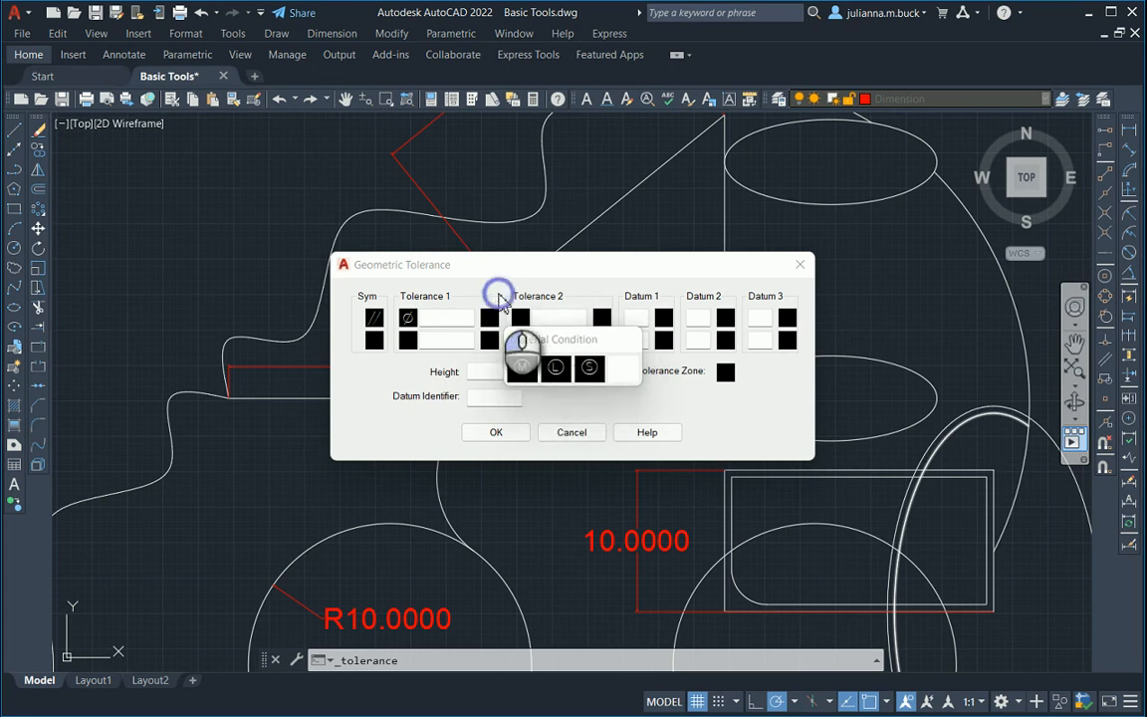
click(611, 371)
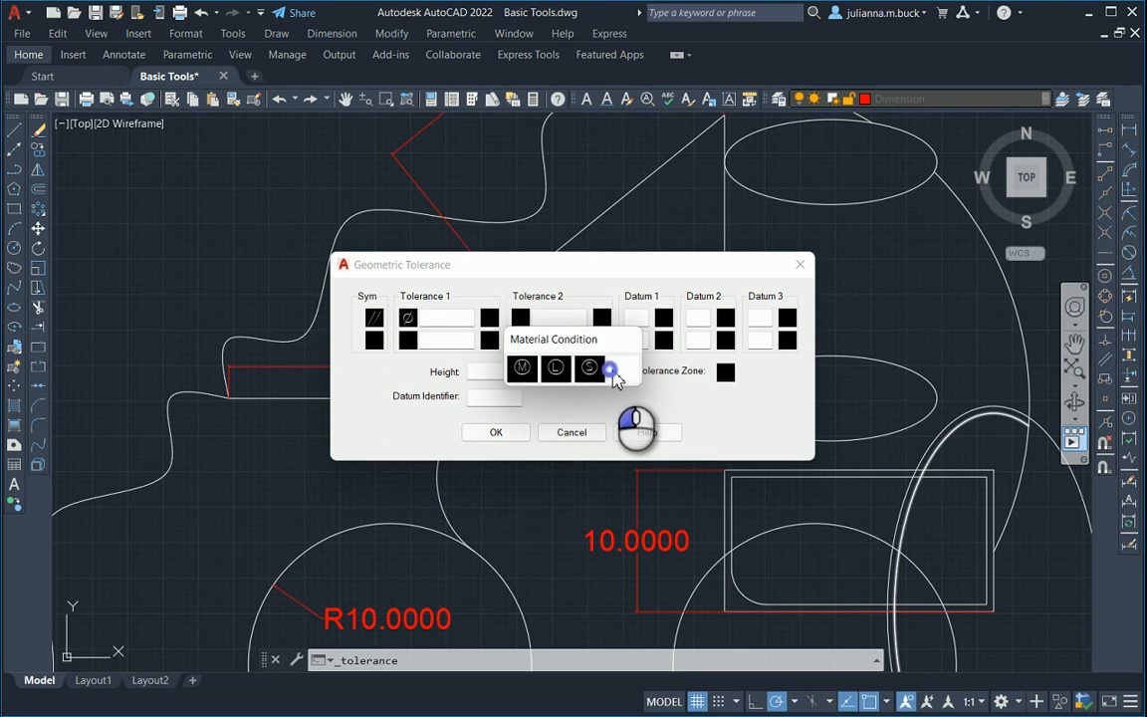
click(409, 321)
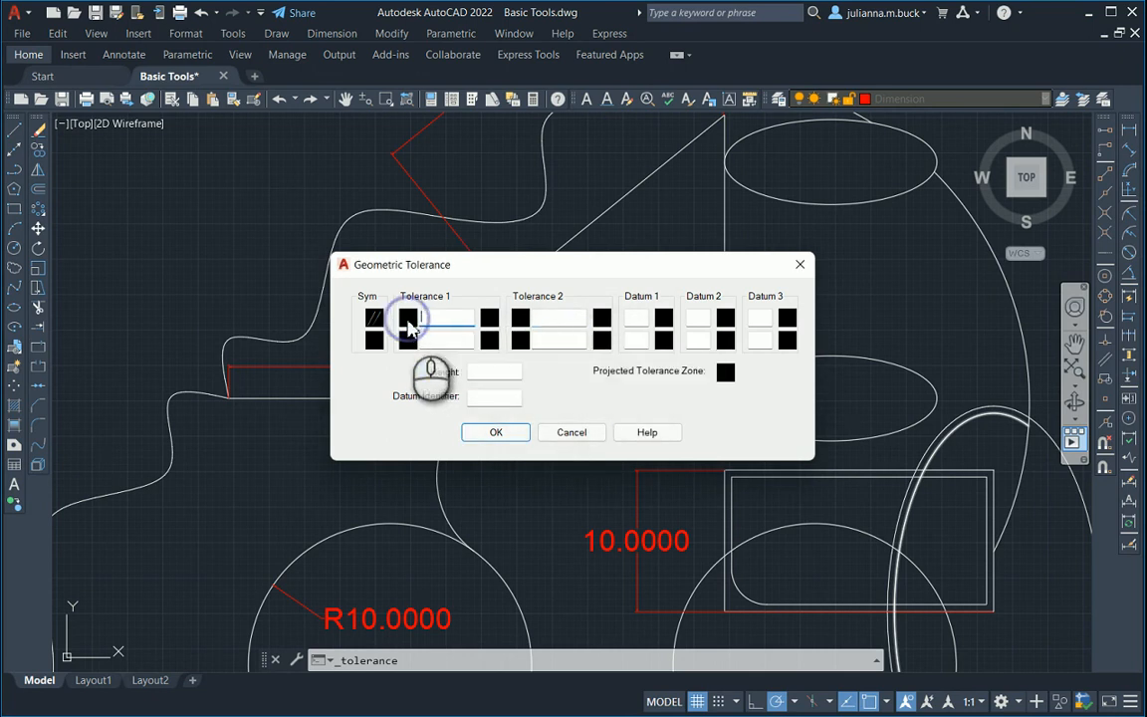
click(522, 319)
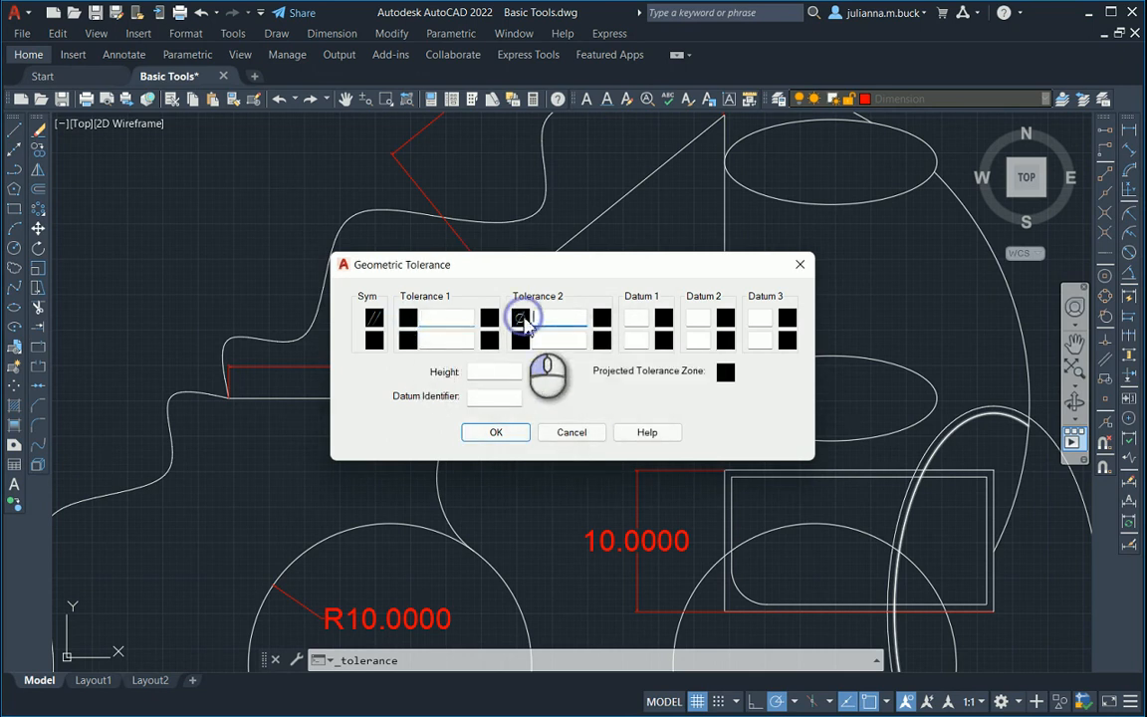
click(663, 319)
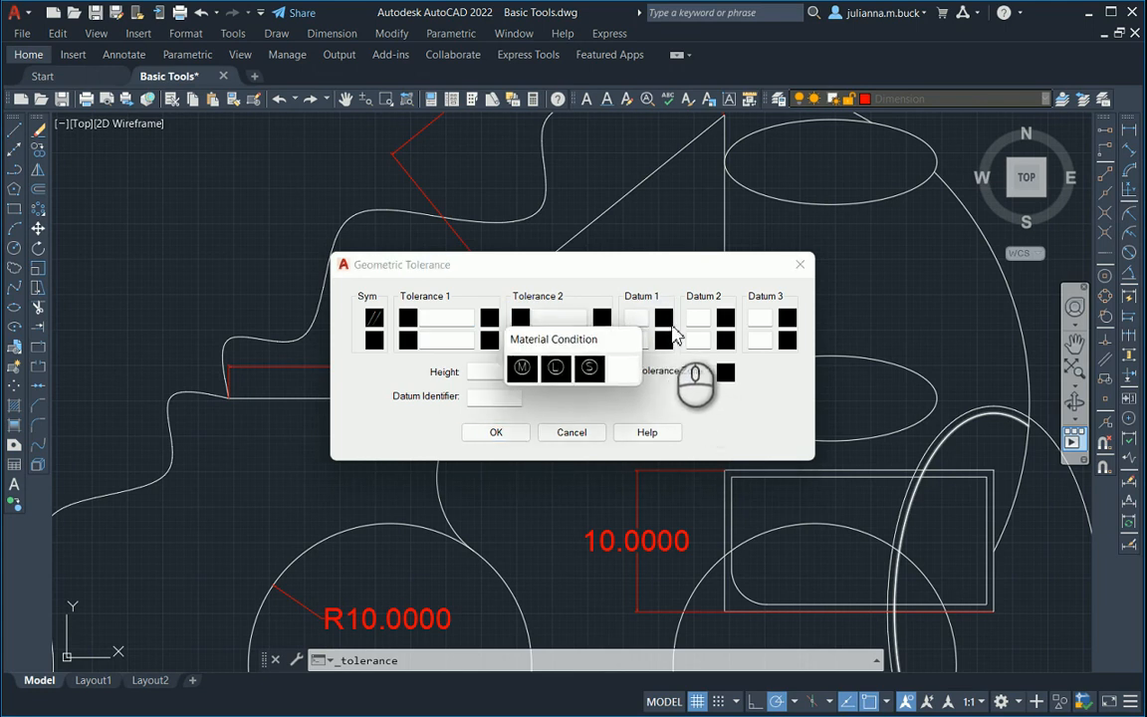
click(610, 365)
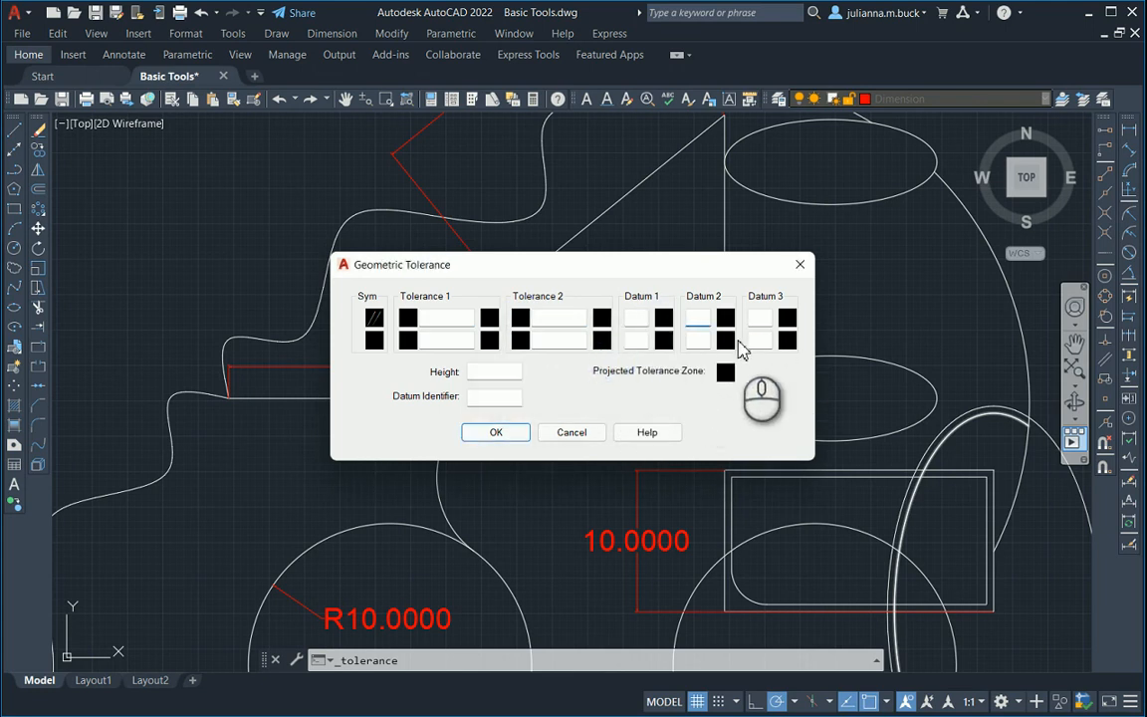
Enter A as Tolerance 1 and 0.1 as Tolerance 2 in the first row, and accept the geometric tolerance.
click(435, 316)
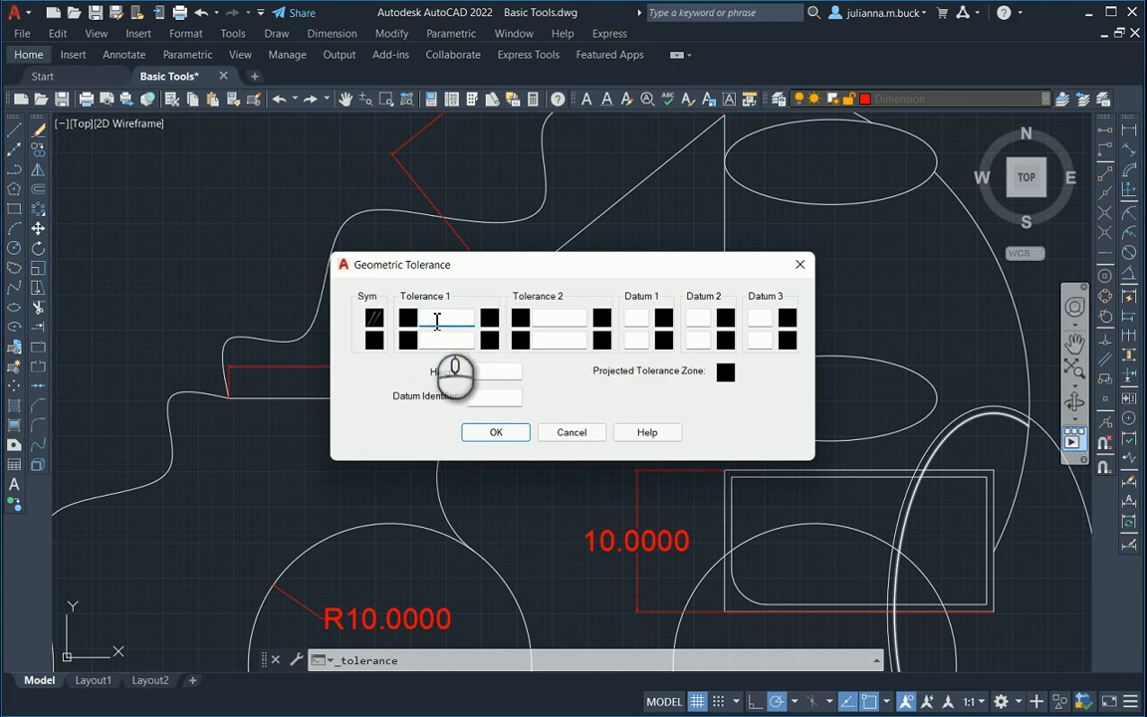
text(A)
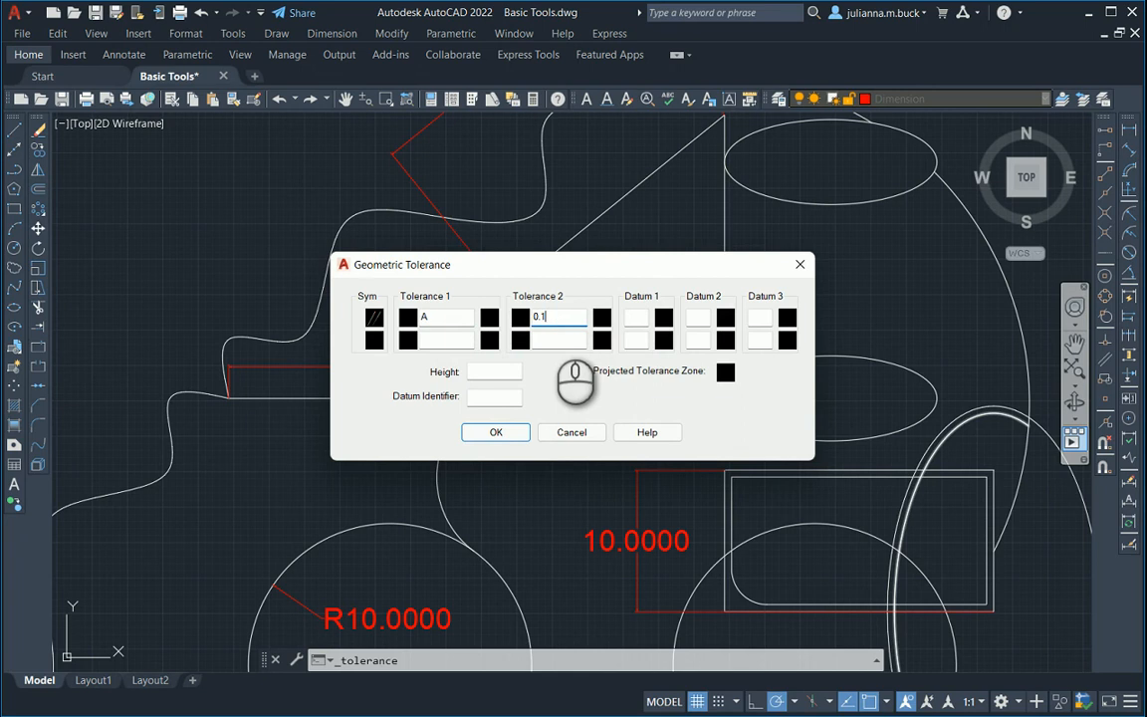
click(494, 432)
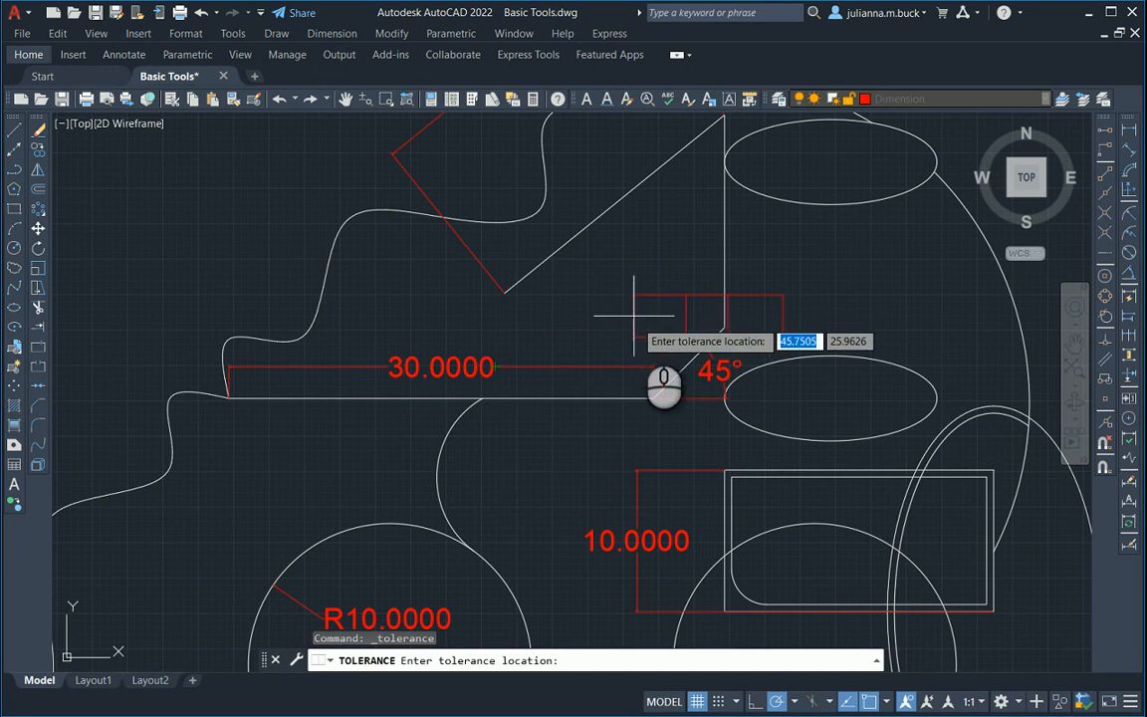
Place the geometric tolerance frame in the empty area above and to the right of the large standalone circle.
scroll(630, 336, up, 1)
scroll(643, 334, down, 1)
scroll(642, 336, down, 4)
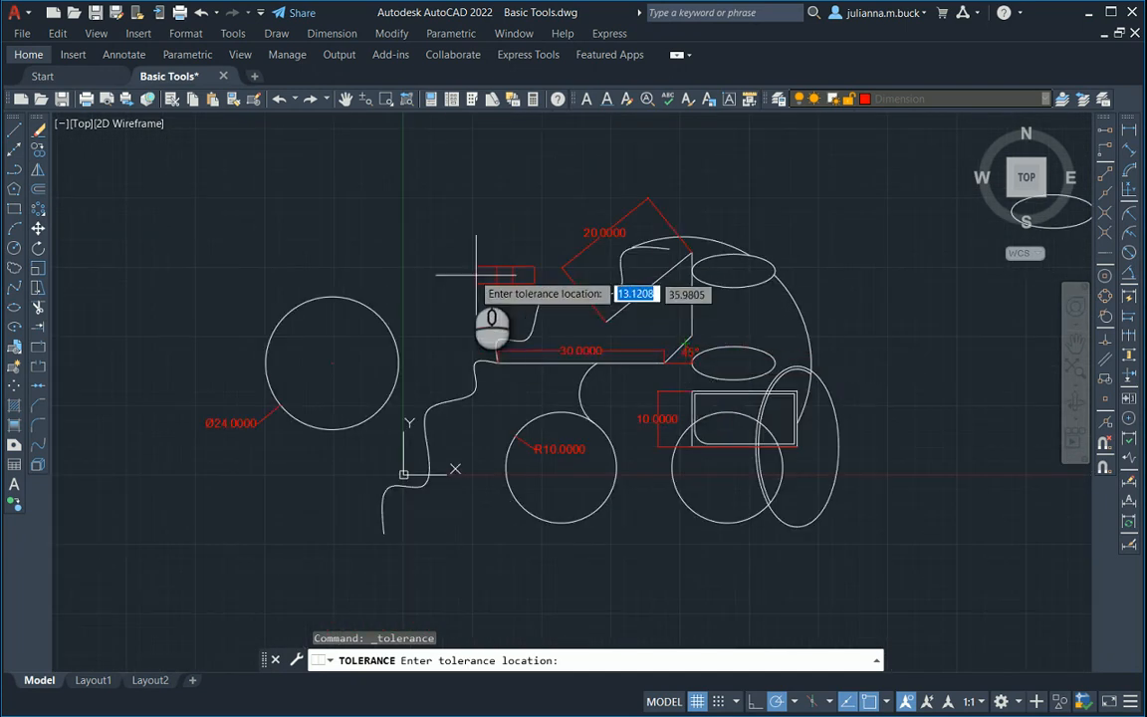
scroll(388, 261, up, 4)
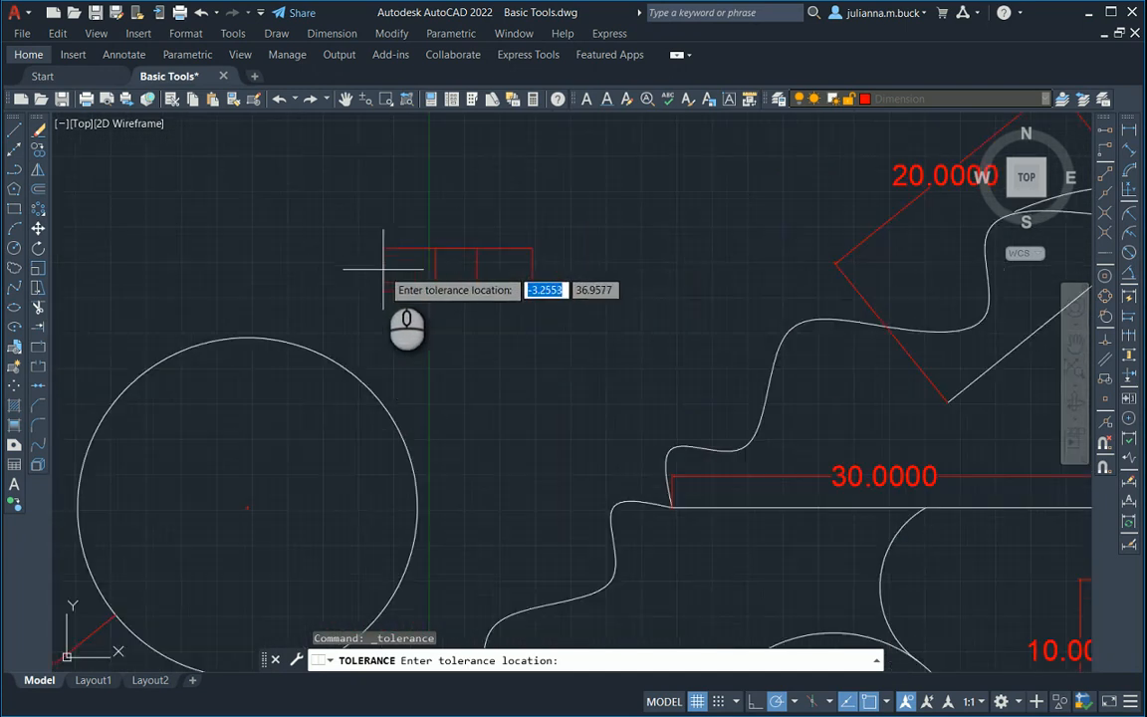
click(447, 242)
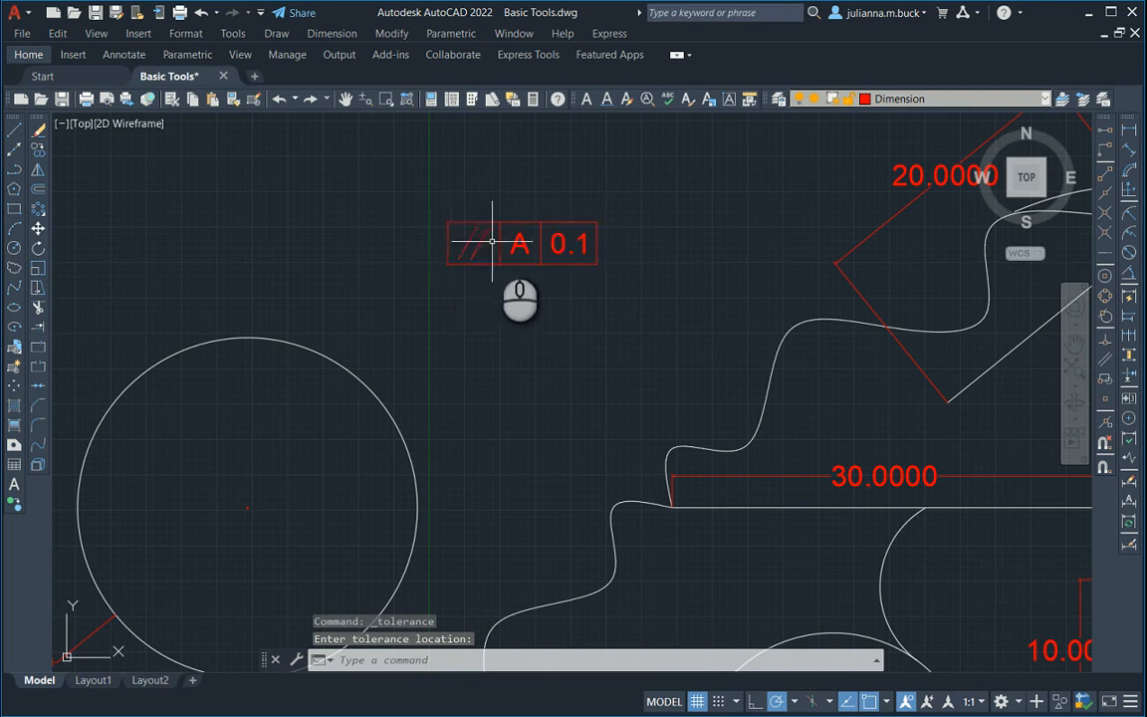
Edit the tolerance frame to add a second row with the perpendicularity symbol, B as Tolerance 1 and 0.001 as Tolerance 2.
double_click(564, 244)
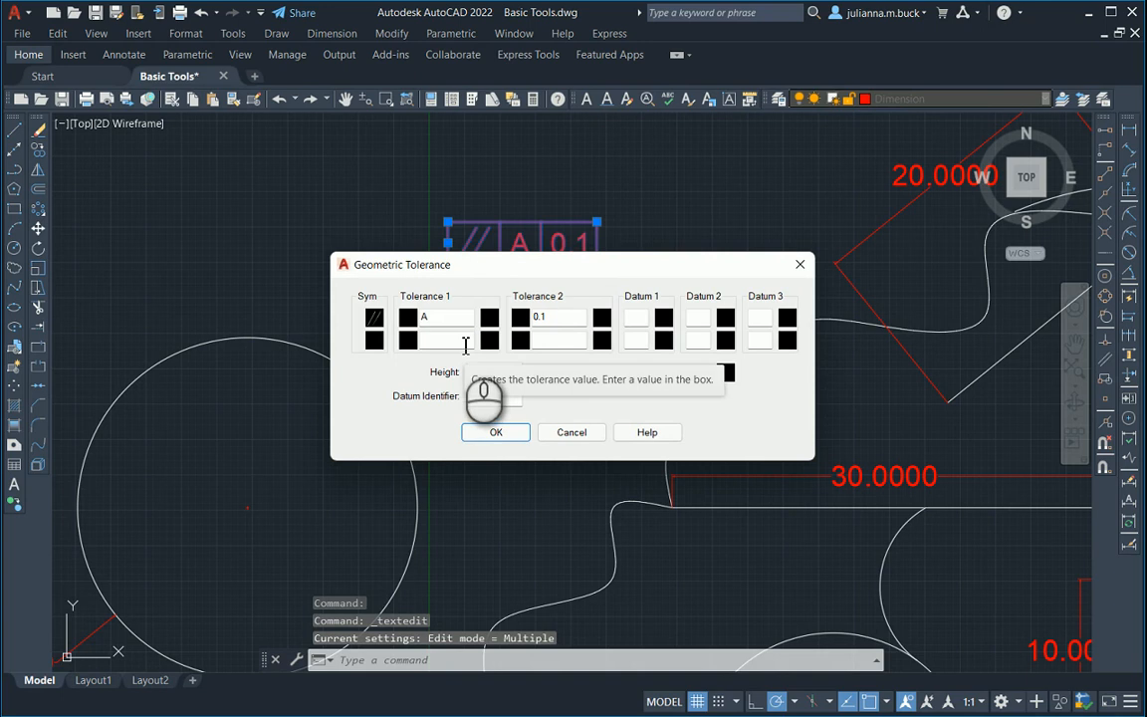
click(375, 340)
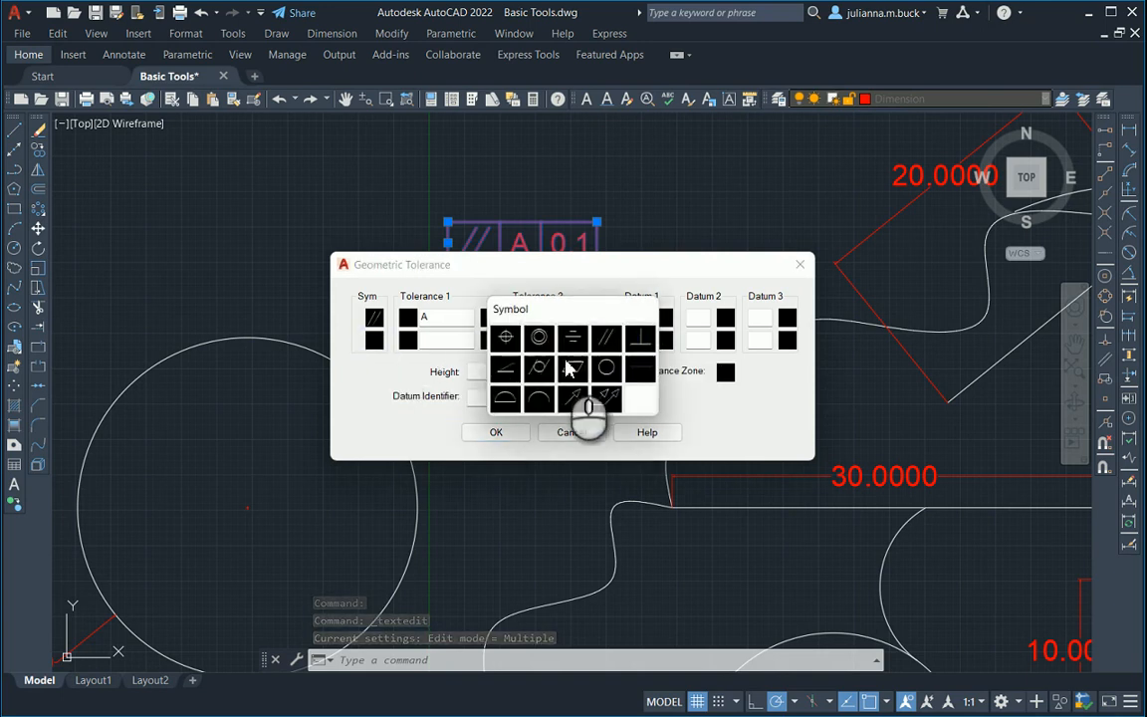
click(639, 342)
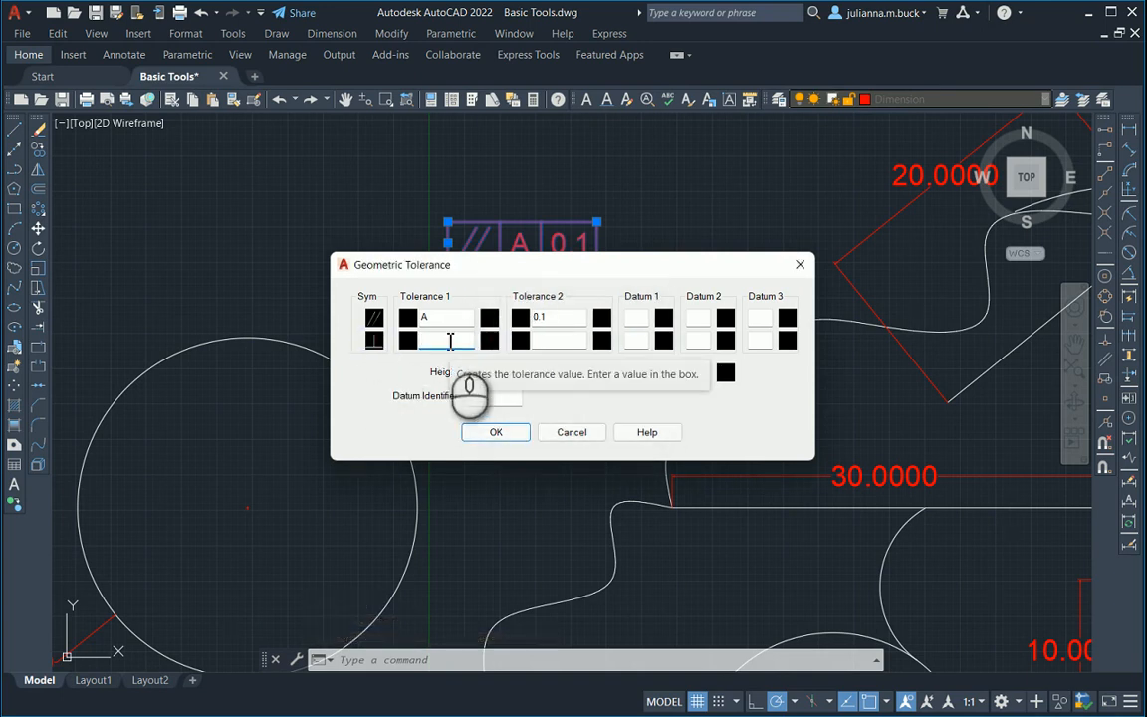
text(B)
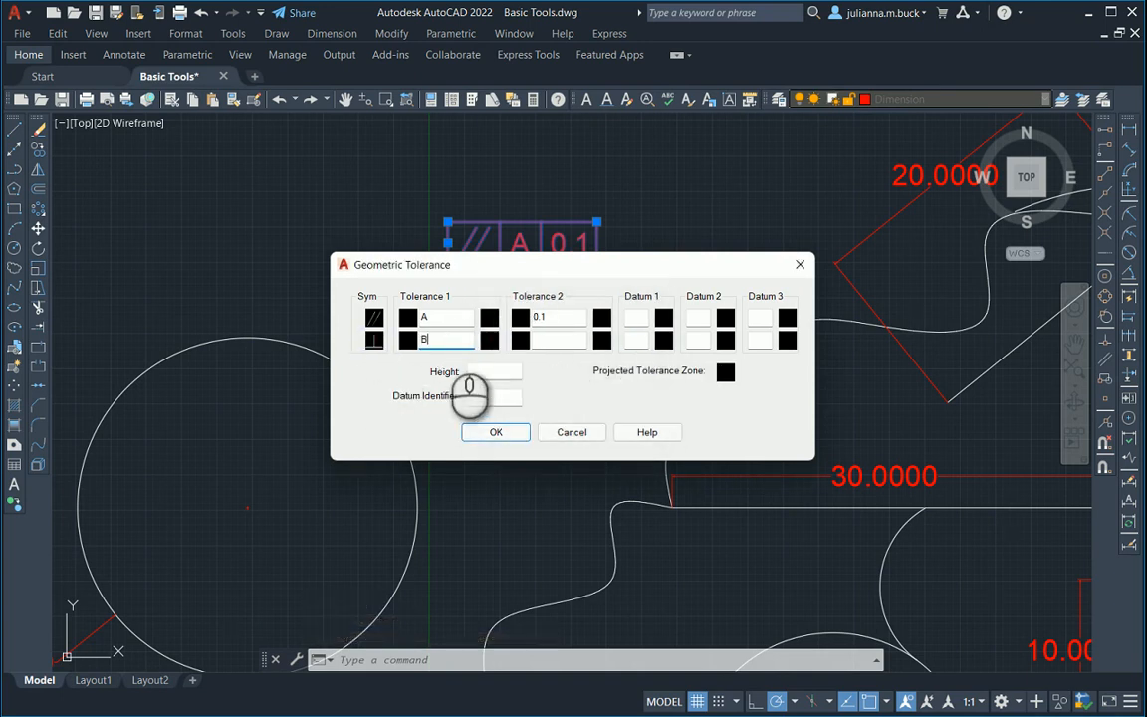
click(555, 341)
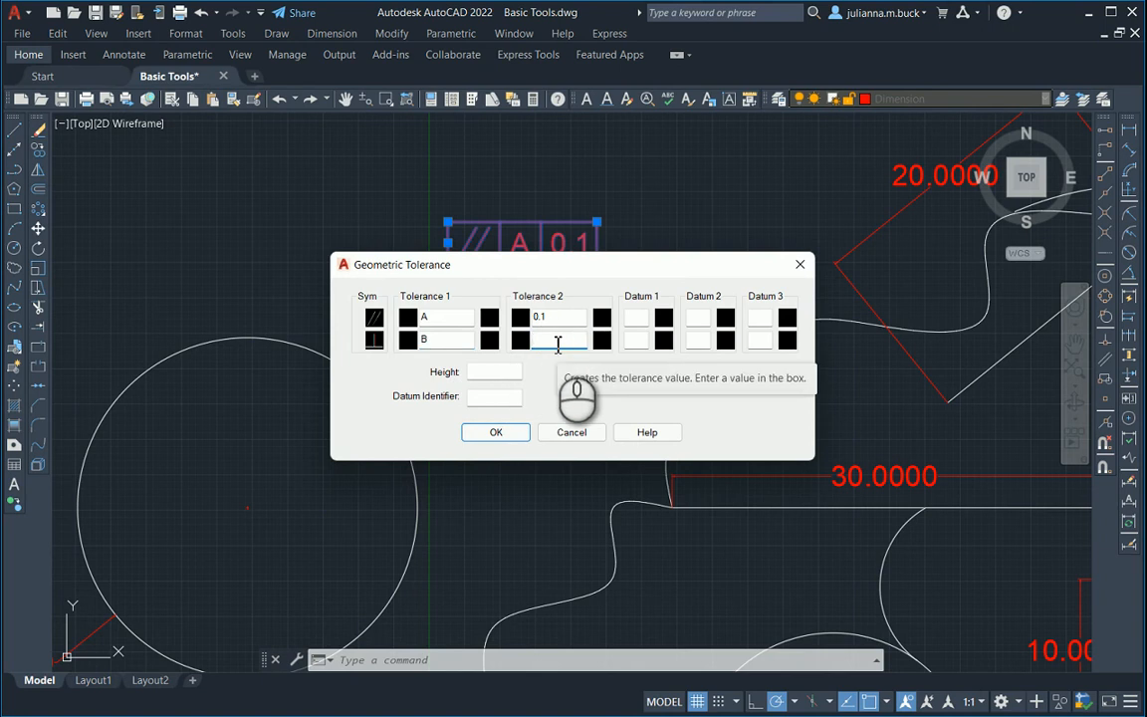
text(0.001)
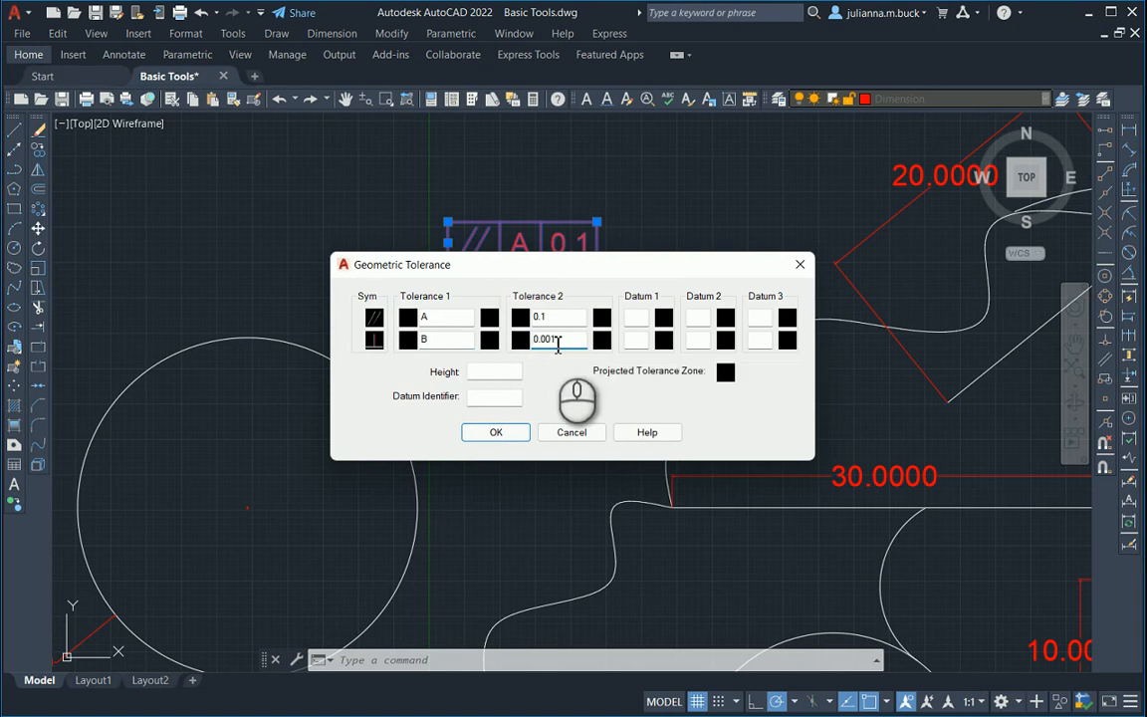
click(494, 432)
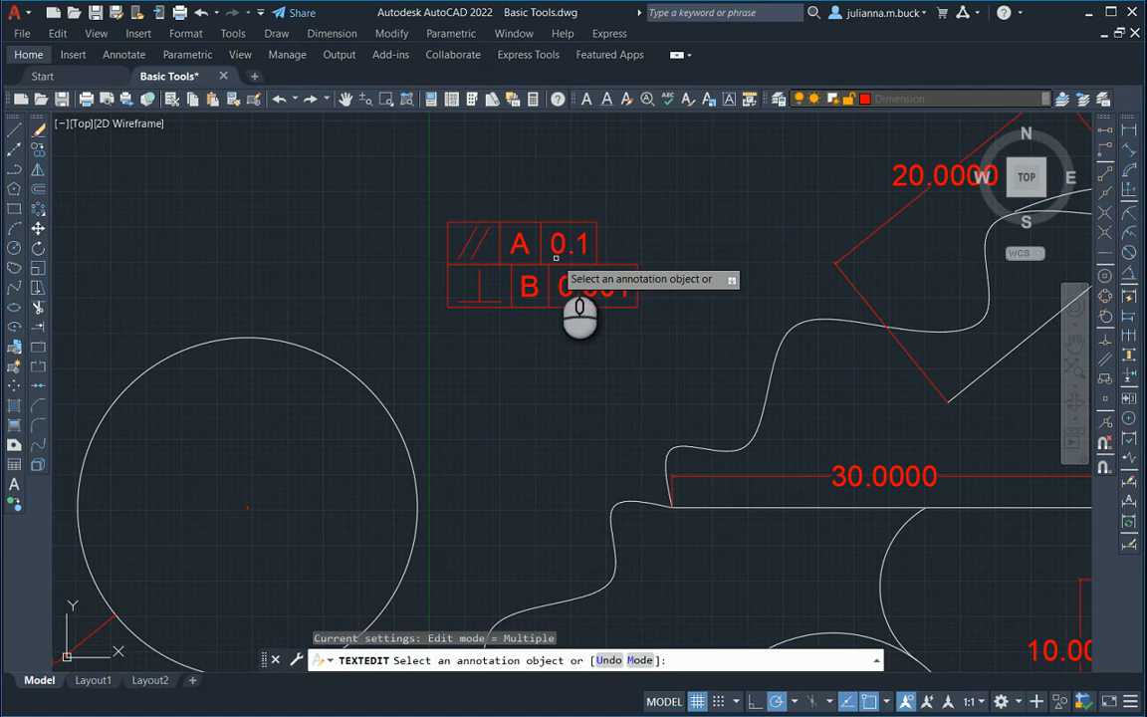
key(Return)
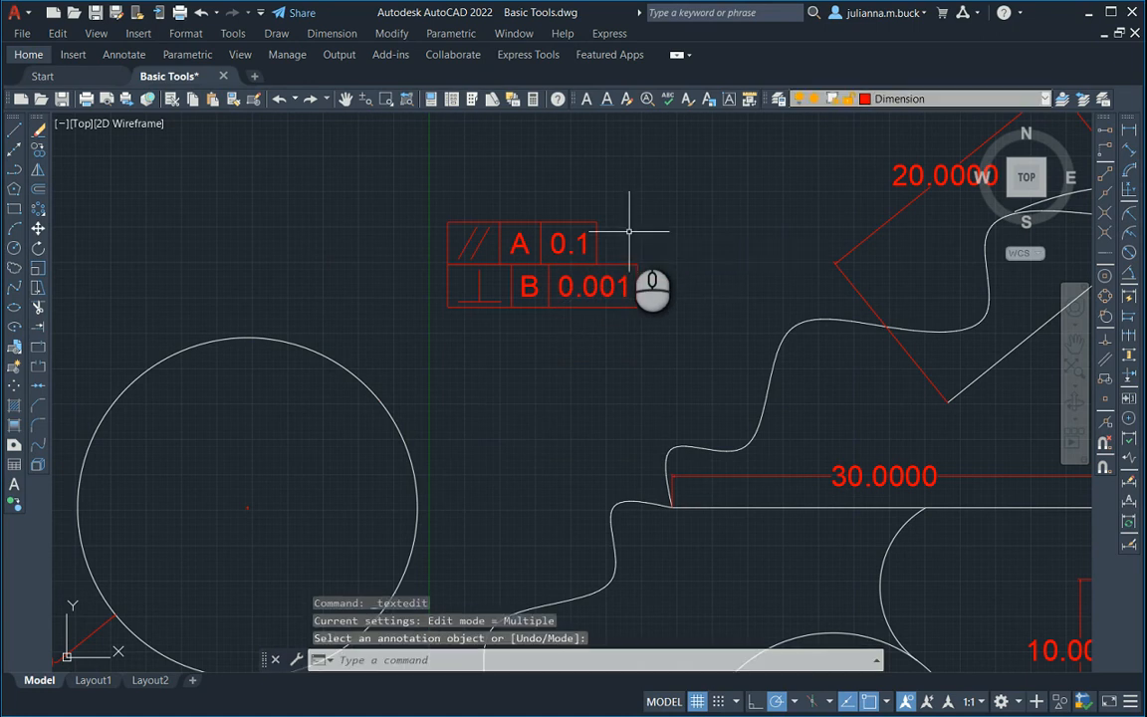
Move the two-row tolerance frame a short distance up and to the left by one of its grips, and deselect it.
click(526, 255)
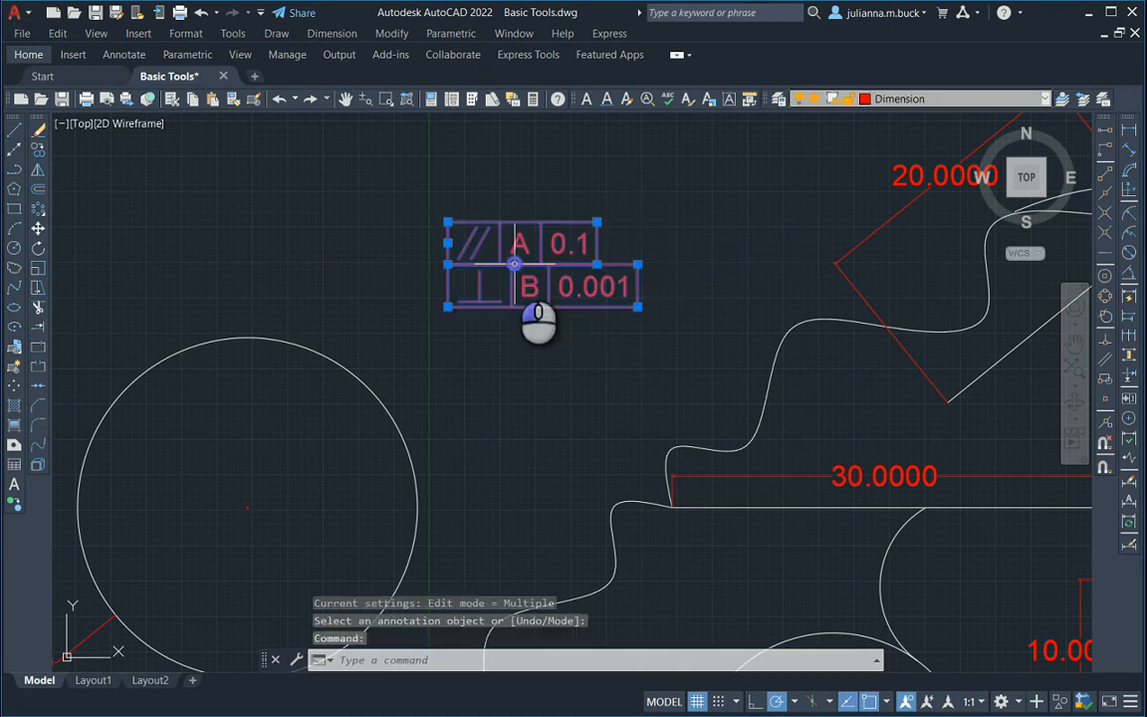
click(448, 264)
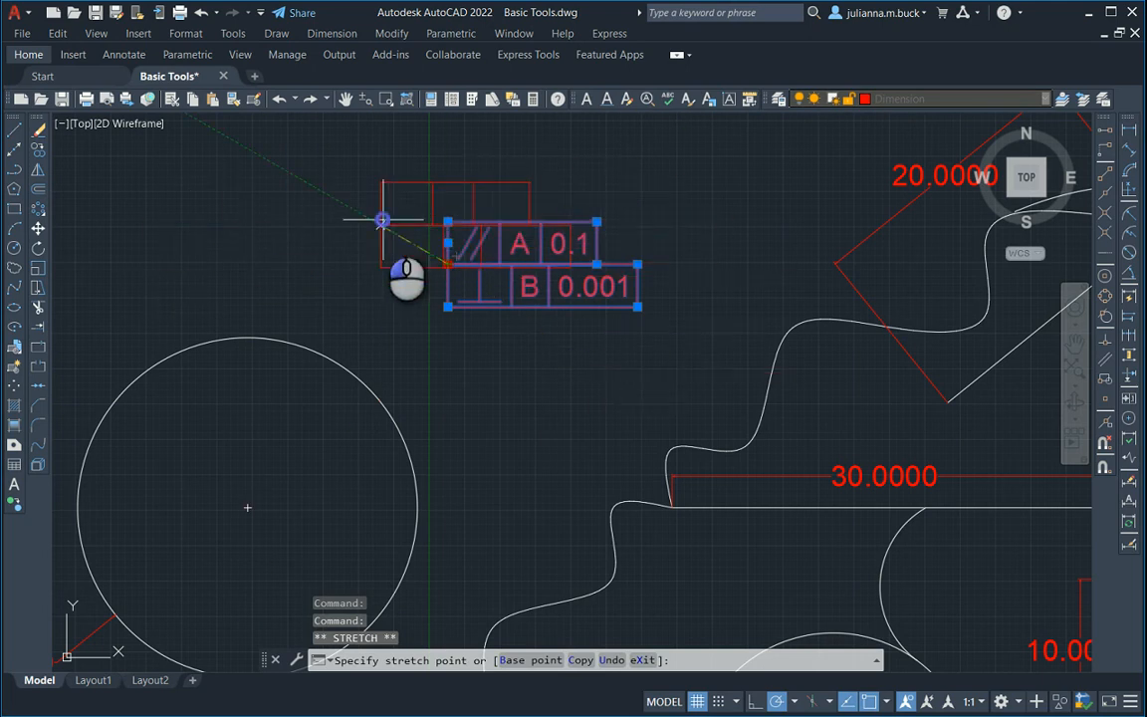
key(Escape)
key(Escape)
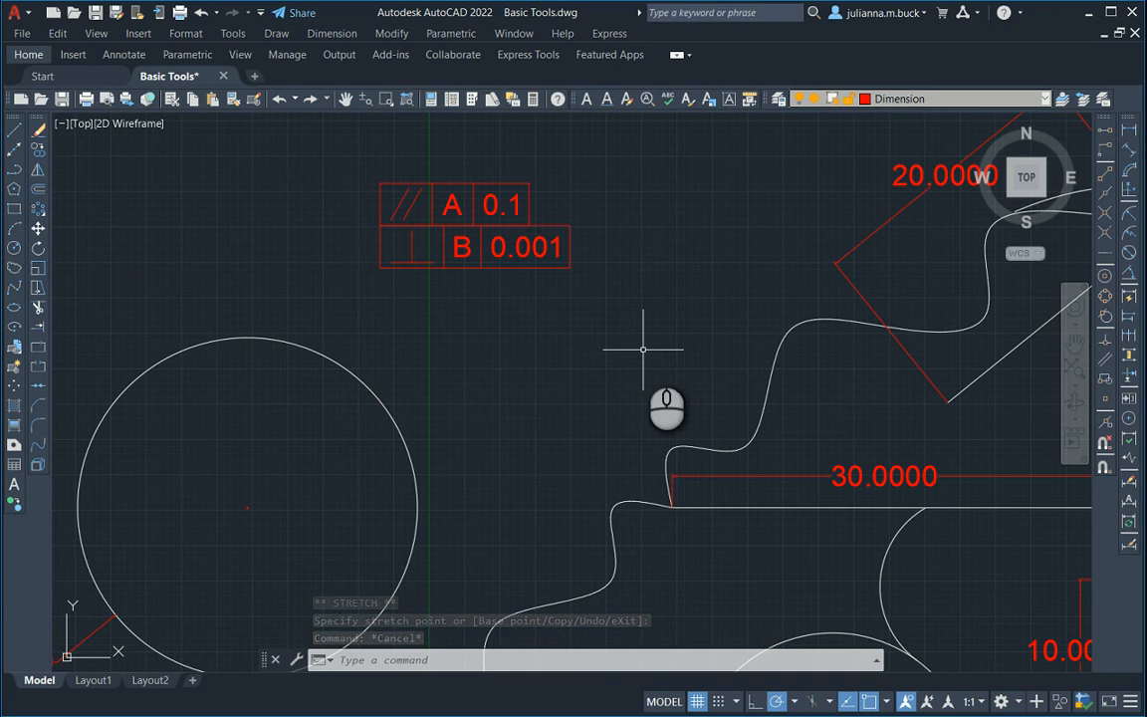
scroll(553, 314, up, 2)
scroll(553, 319, down, 5)
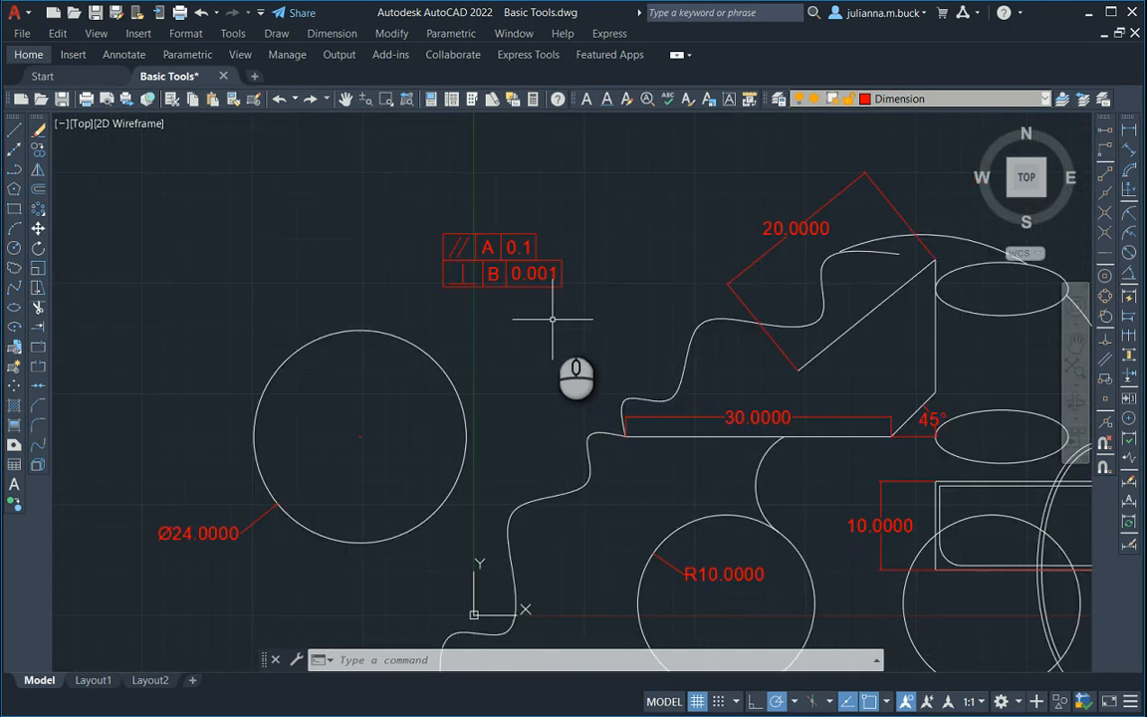
scroll(463, 251, up, 4)
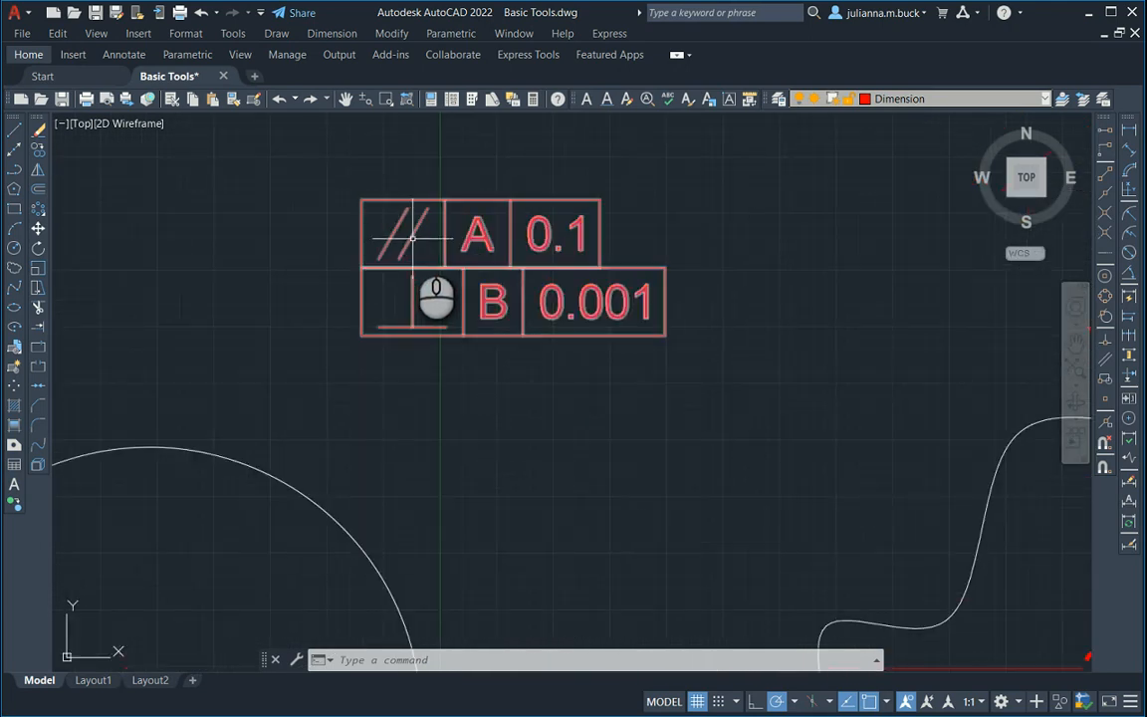
middle_drag(1046, 239, 1026, 235)
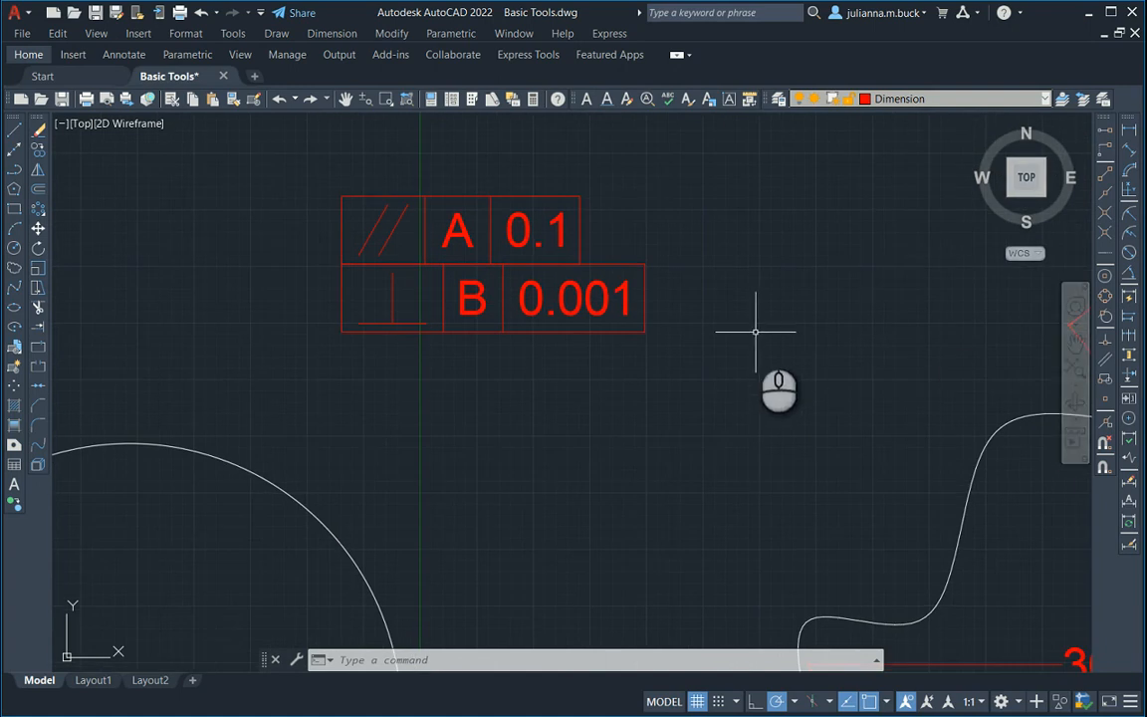
scroll(512, 278, down, 7)
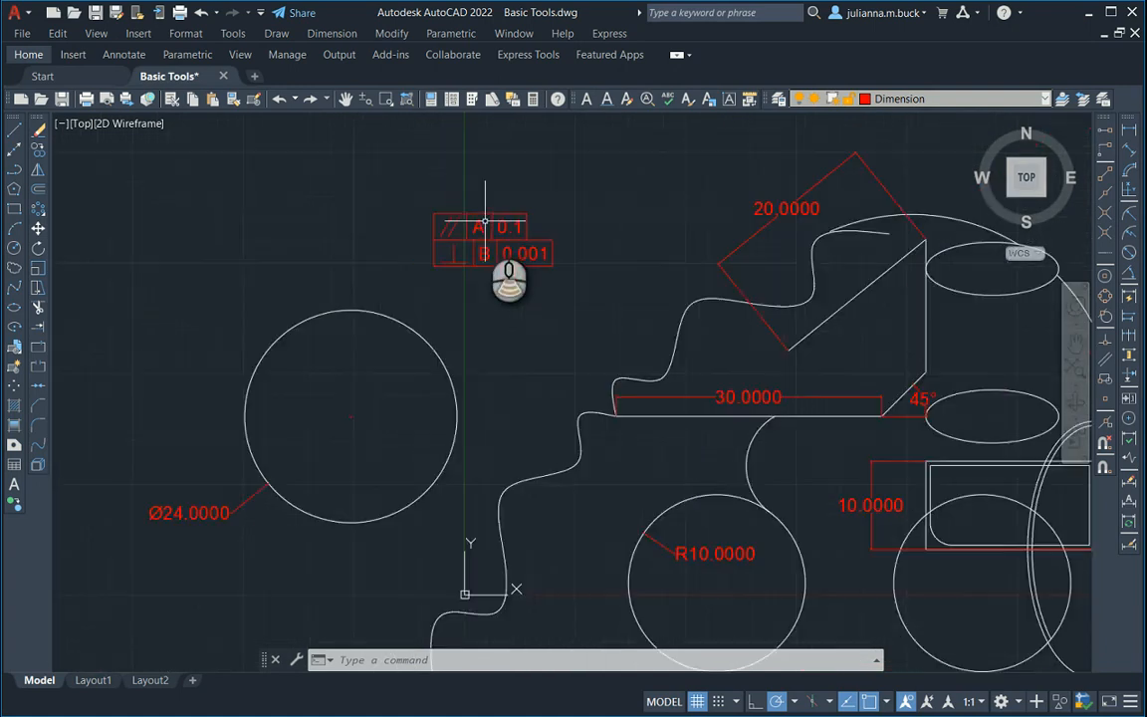
middle_drag(730, 320, 635, 319)
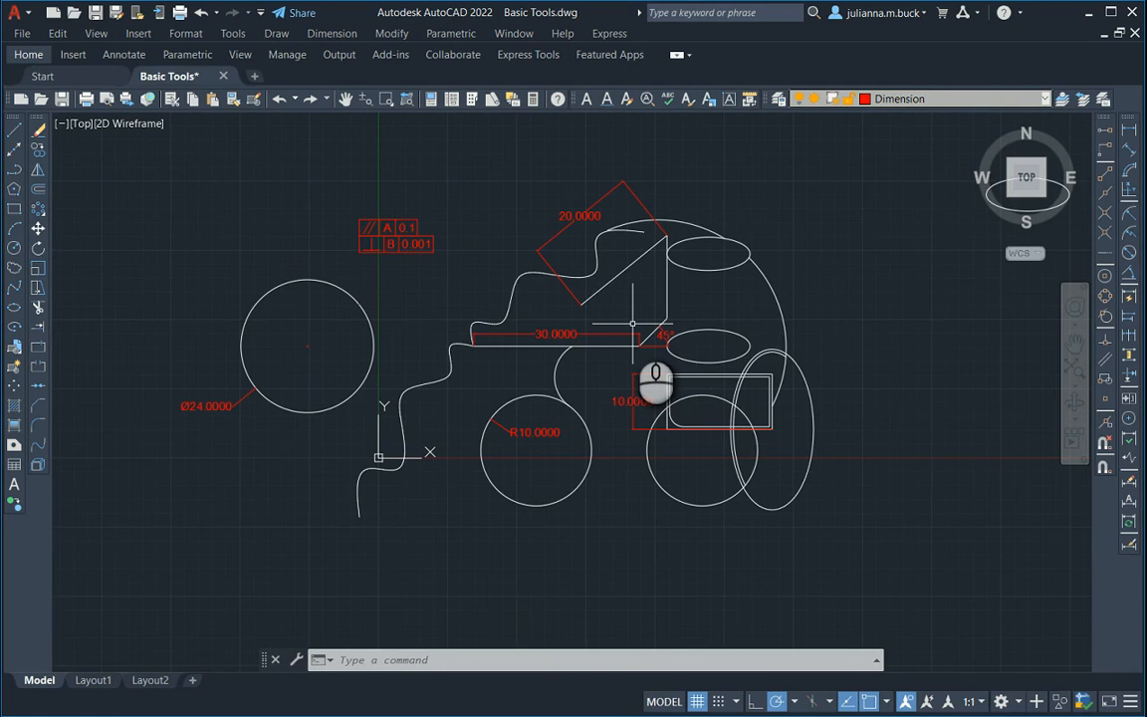